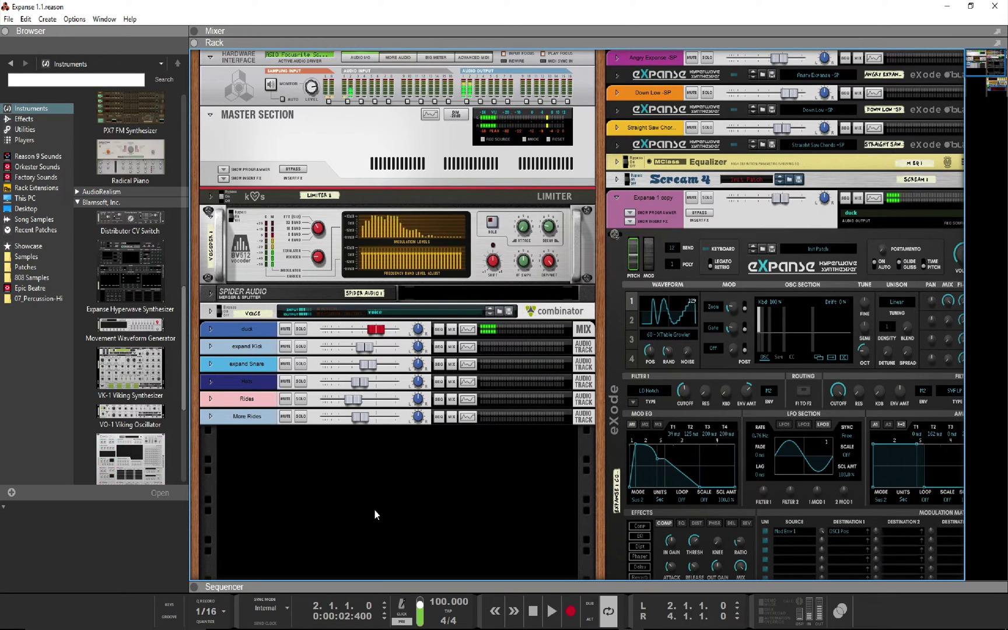
Play and stop the existing song, then select Expanse Hyperwave Synthesizer in the Instruments browser
key("space")
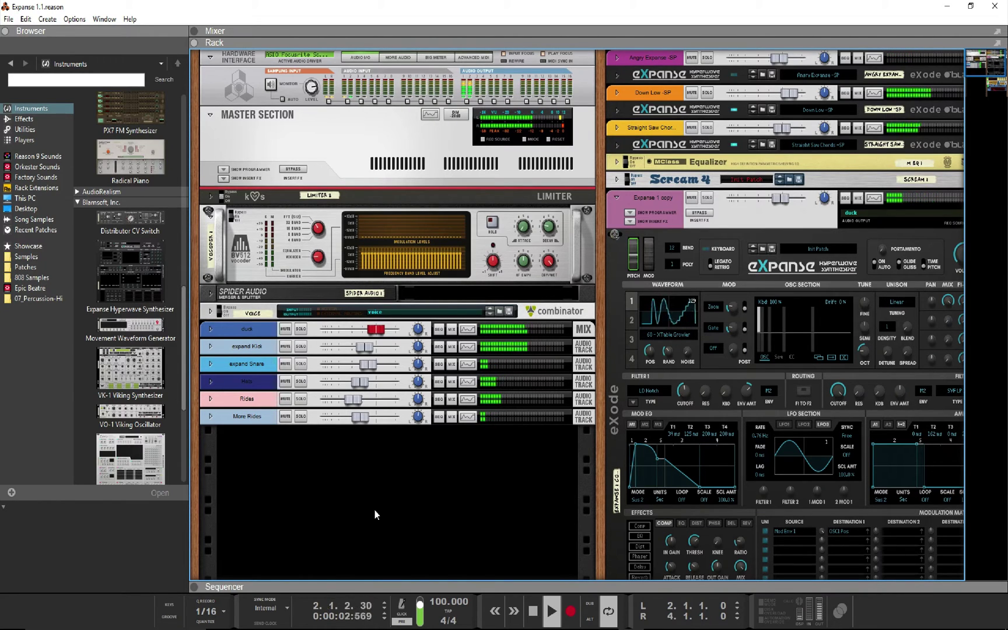
key("space")
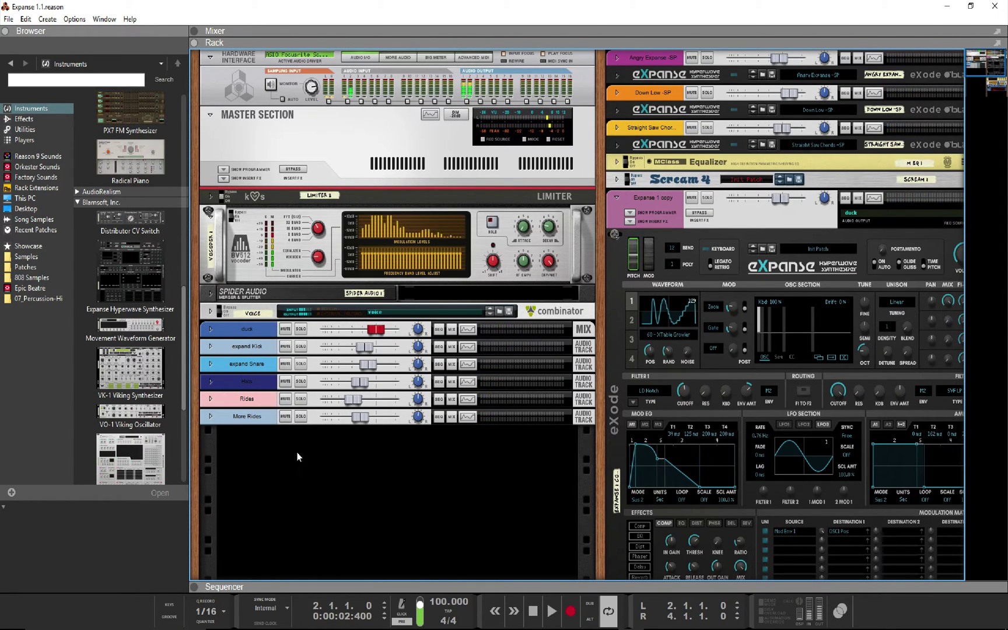
left_click(172, 302)
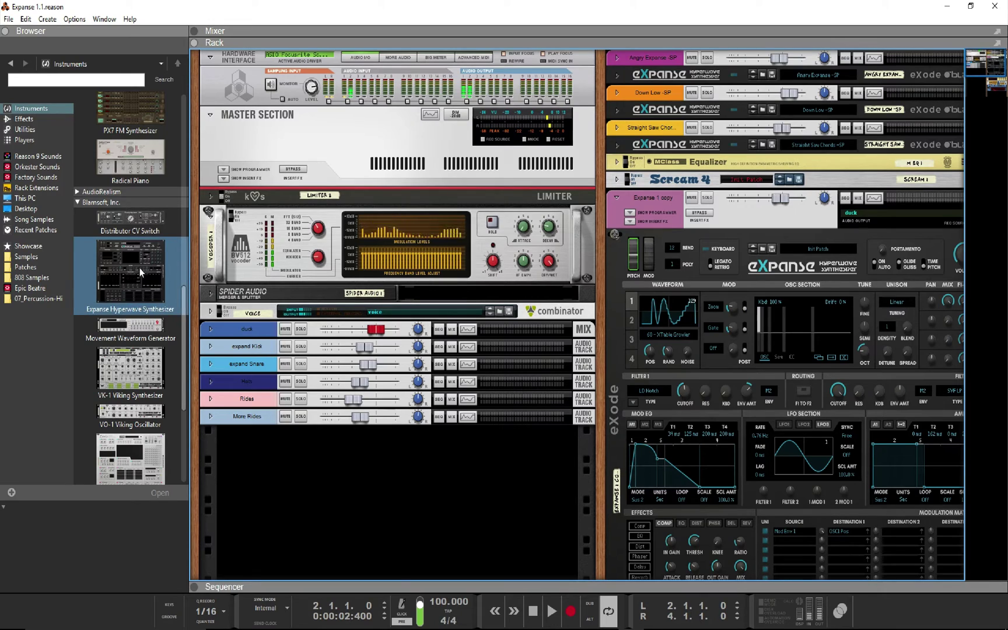
Add an Expanse with instant amp attack, full sustain, polyphony 7 and XTable Bohrium on oscillator 1
left_click_drag(116, 277, 358, 461)
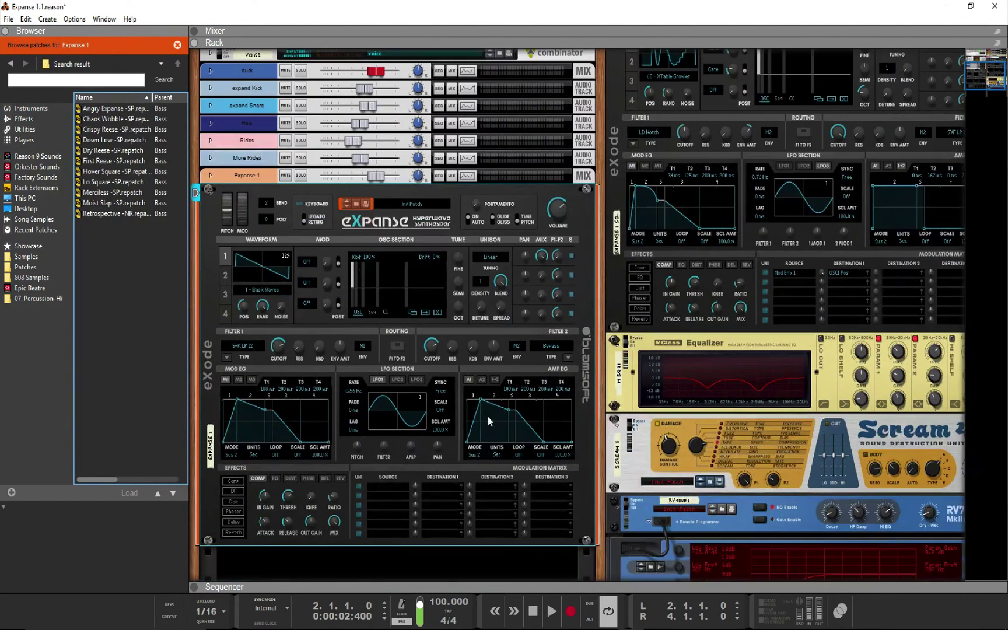
left_click_drag(481, 405, 505, 399)
left_click_drag(541, 443, 404, 442)
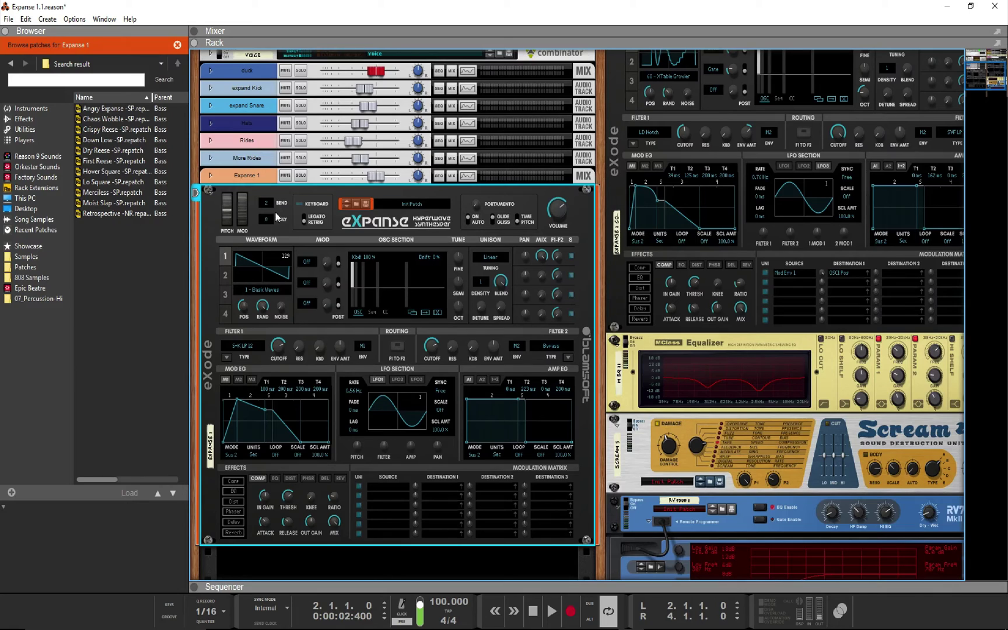
left_click_drag(277, 217, 268, 250)
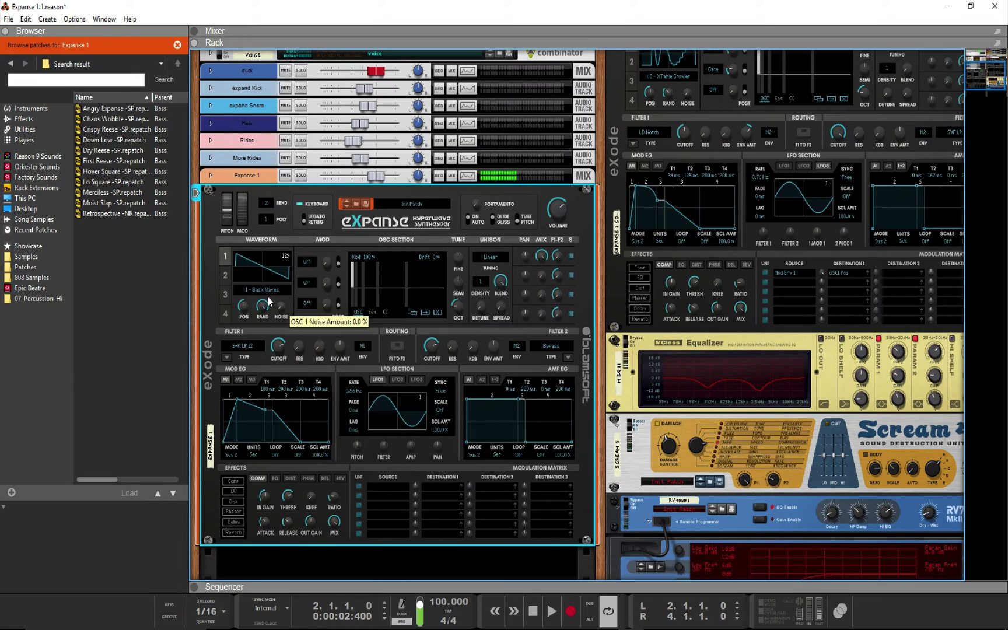
left_click_drag(278, 295, 282, 287)
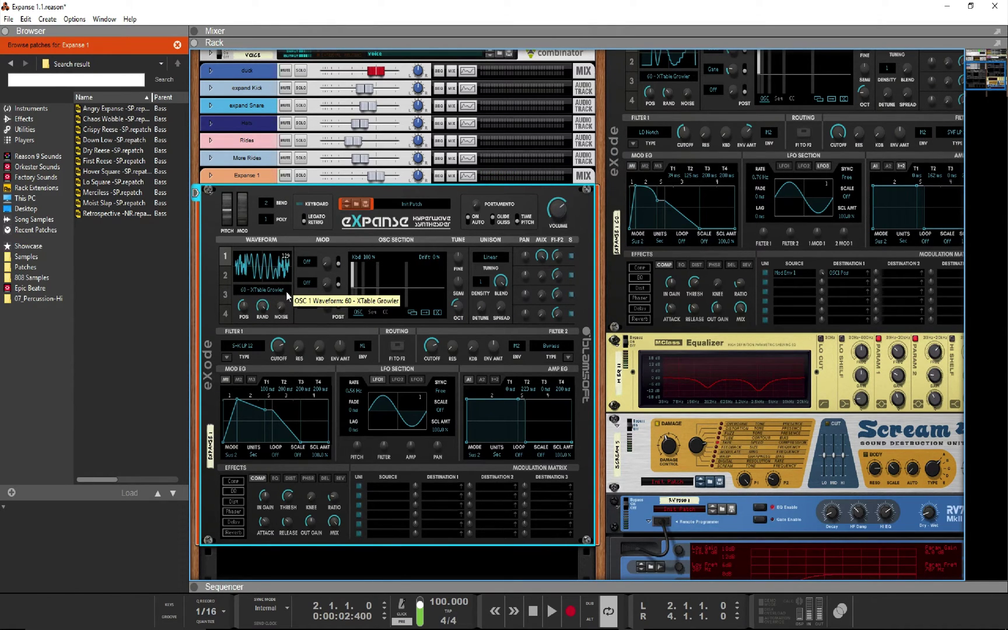
Set Mod Env 1 as the row 1 modulation source and shorten the mod envelope attack
left_click(383, 491)
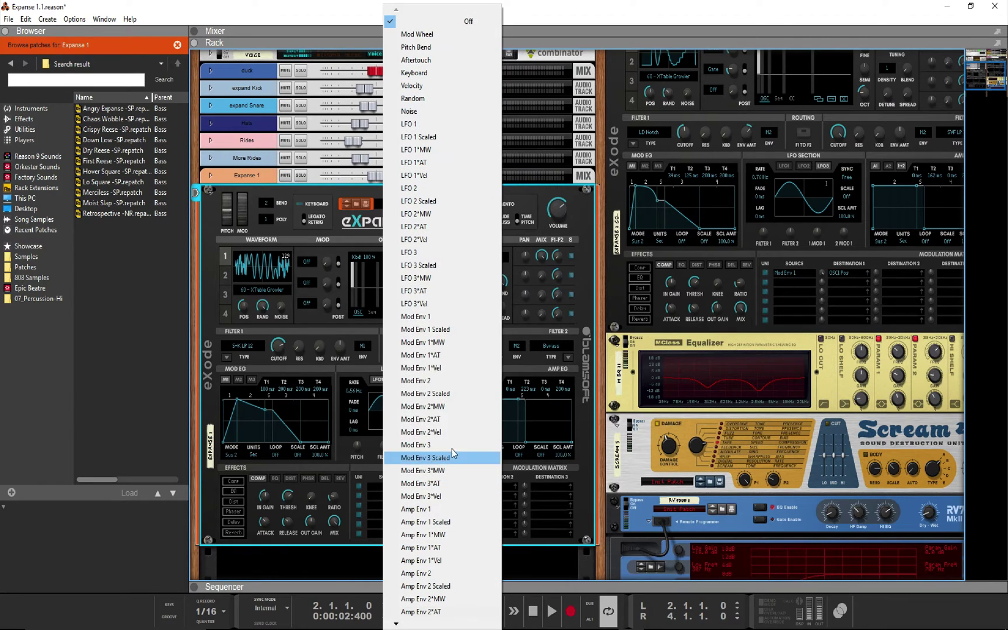
left_click(441, 318)
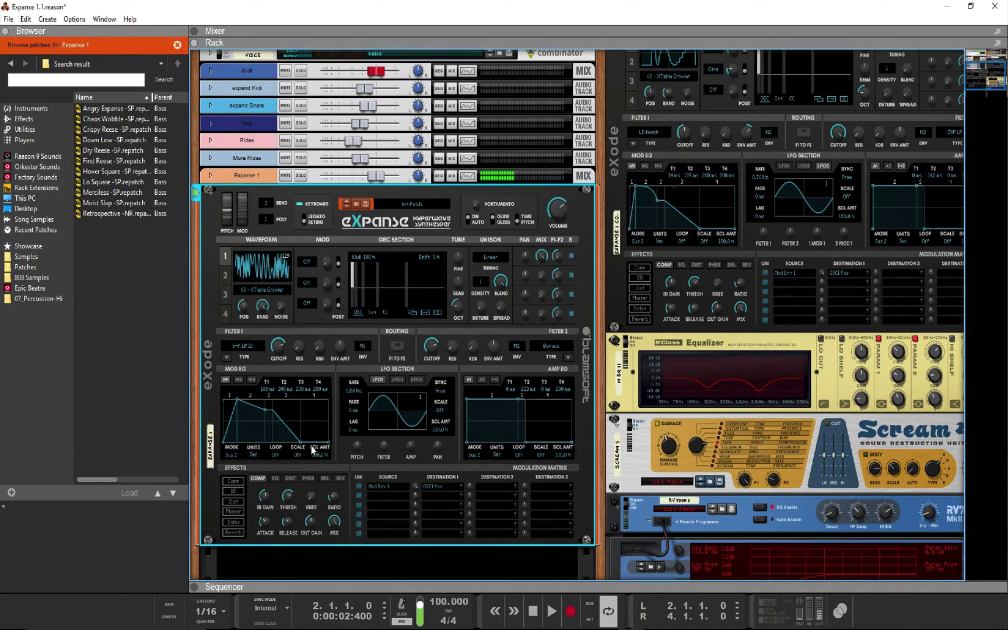
left_click_drag(267, 392, 252, 419)
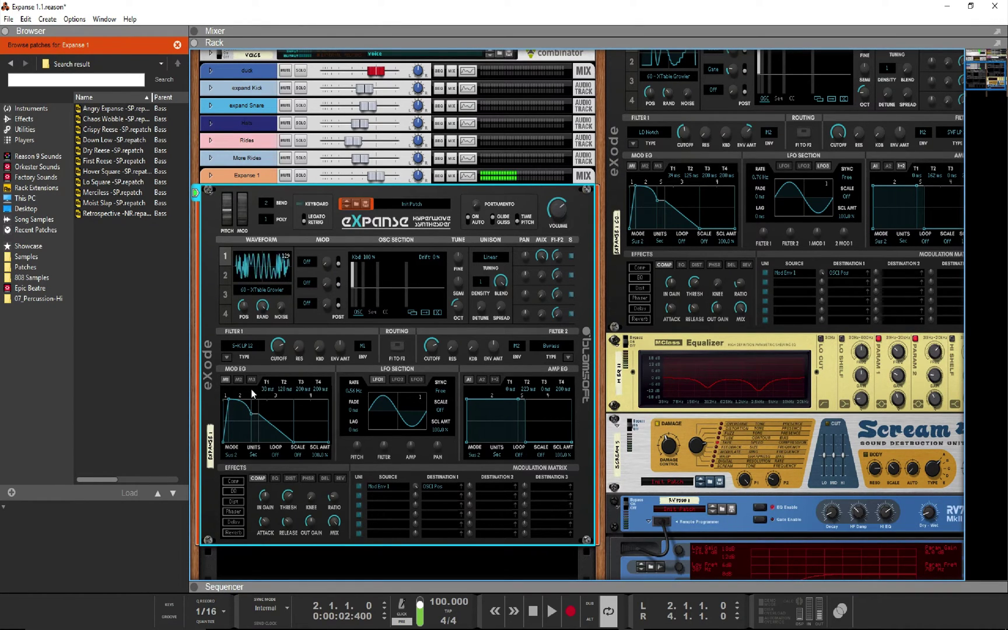
scroll(324, 337, "up", 1)
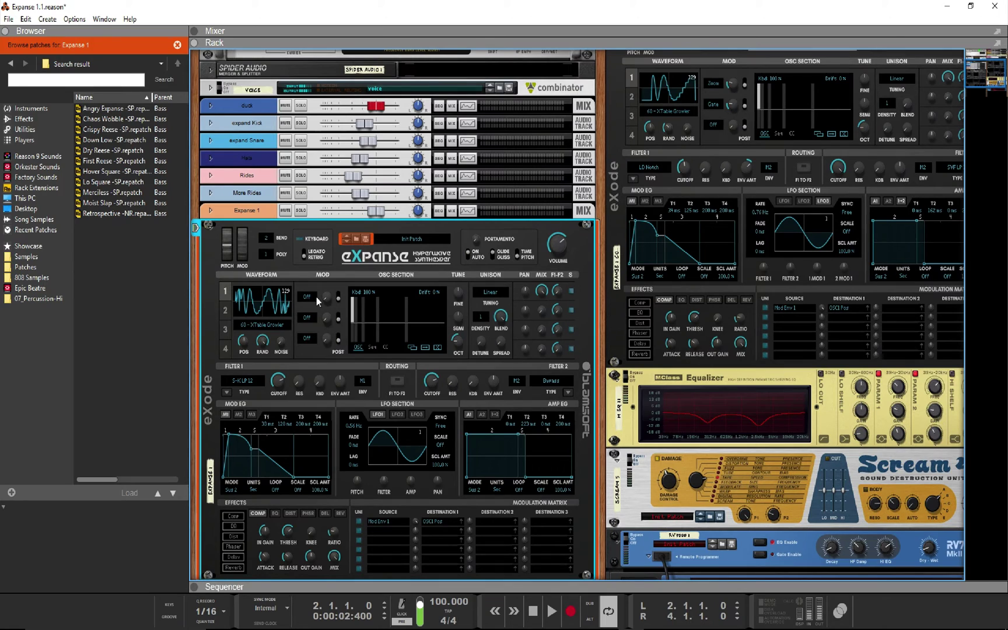
Give oscillator 1 two modulation types, with the second amount reduced to 7.8 %
left_click_drag(311, 297, 319, 278)
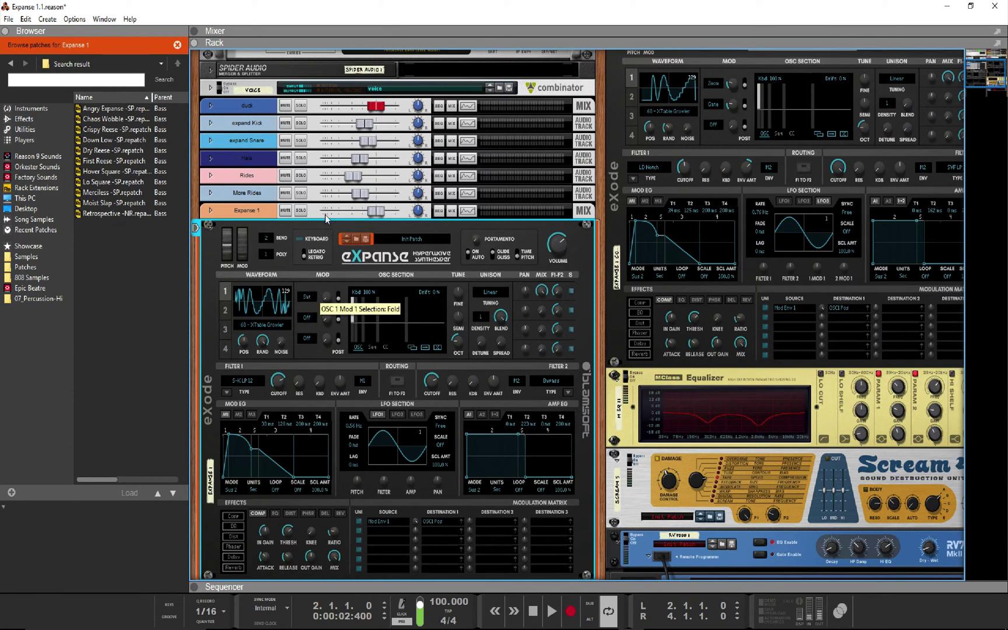
left_click_drag(325, 218, 320, 290)
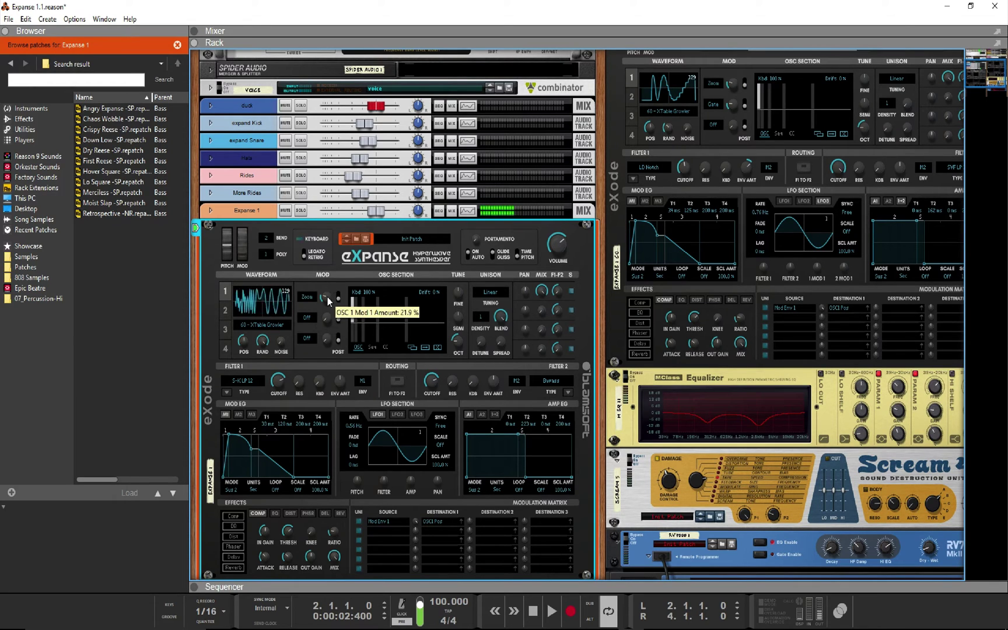
left_click_drag(318, 317, 328, 229)
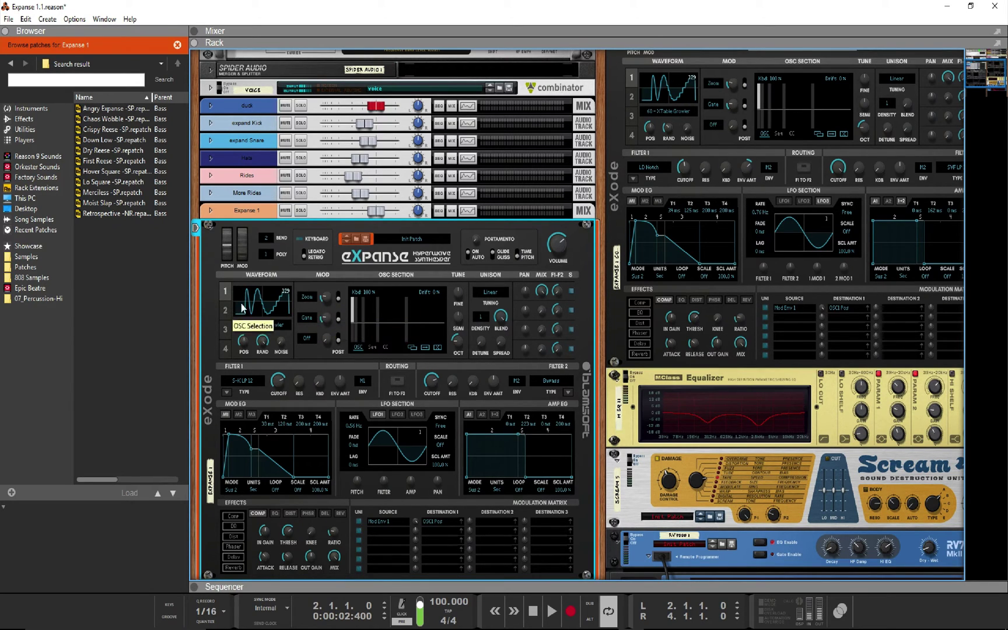
left_click_drag(324, 319, 325, 320)
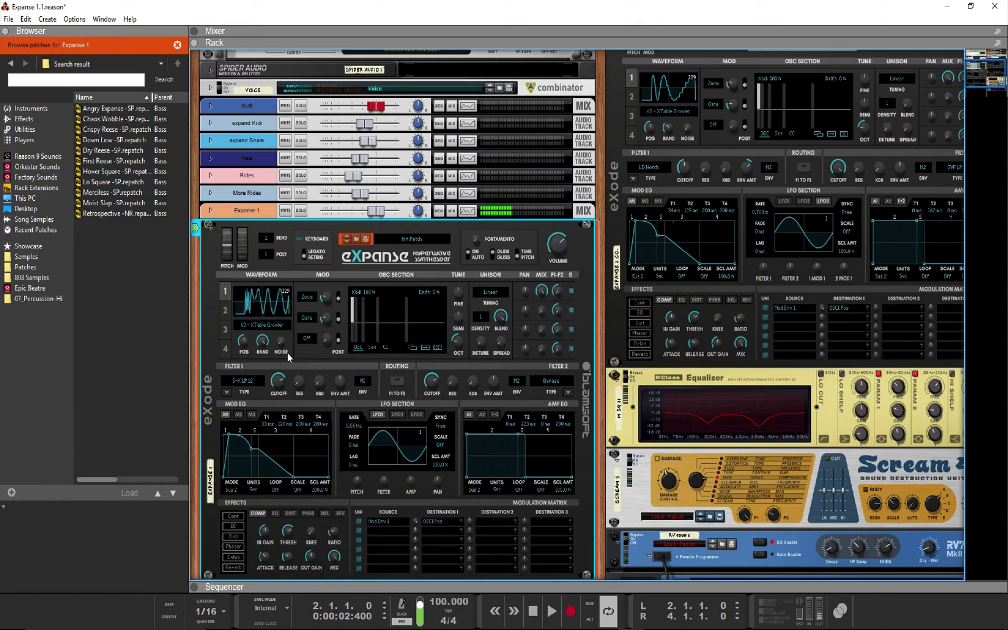
Set the Filter 1 type to Ladder Notch
scroll(251, 359, "down", 3)
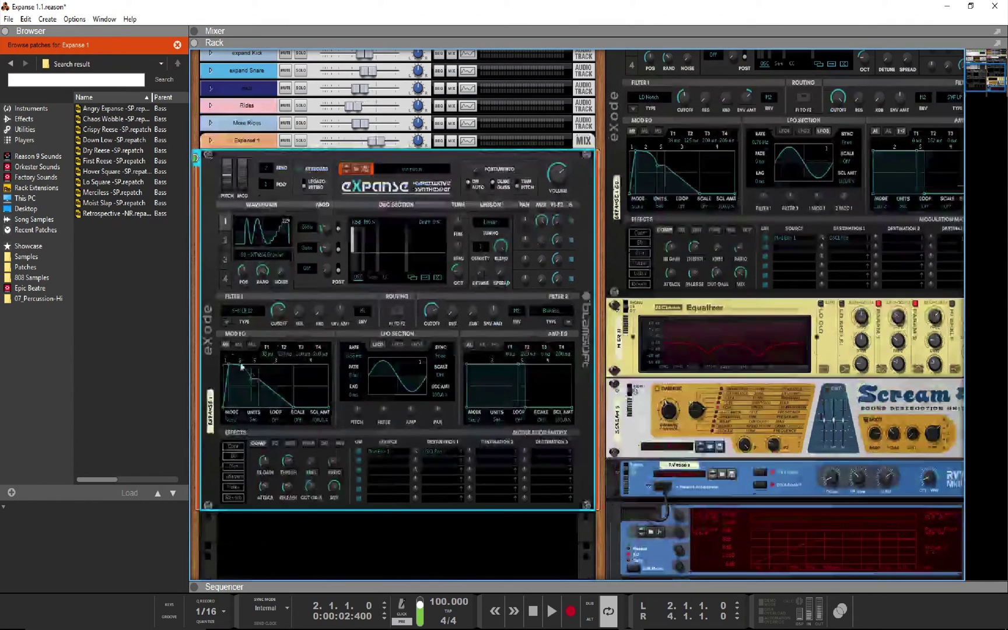
left_click(227, 323)
left_click(286, 519)
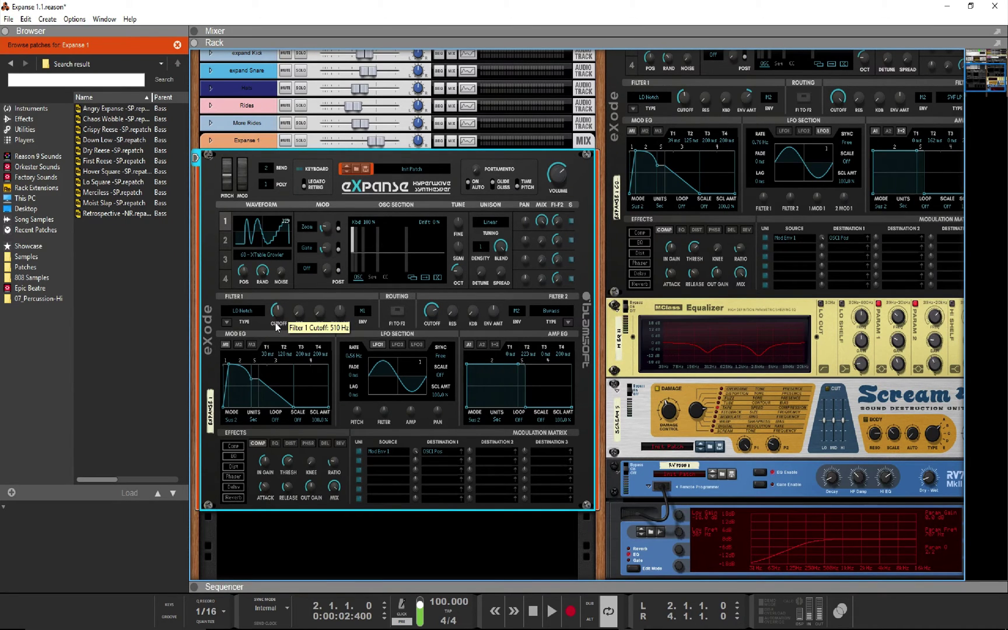
Give Mod EG 2 an instant attack and a 221 ms decay
scroll(345, 345, "up", 2)
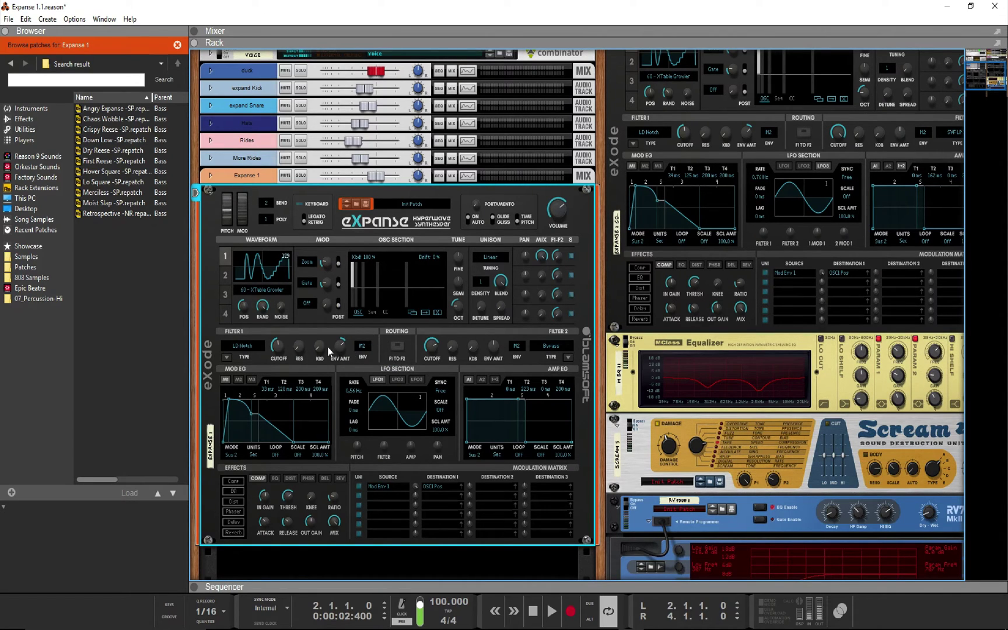
left_click(239, 380)
left_click_drag(240, 403, 229, 430)
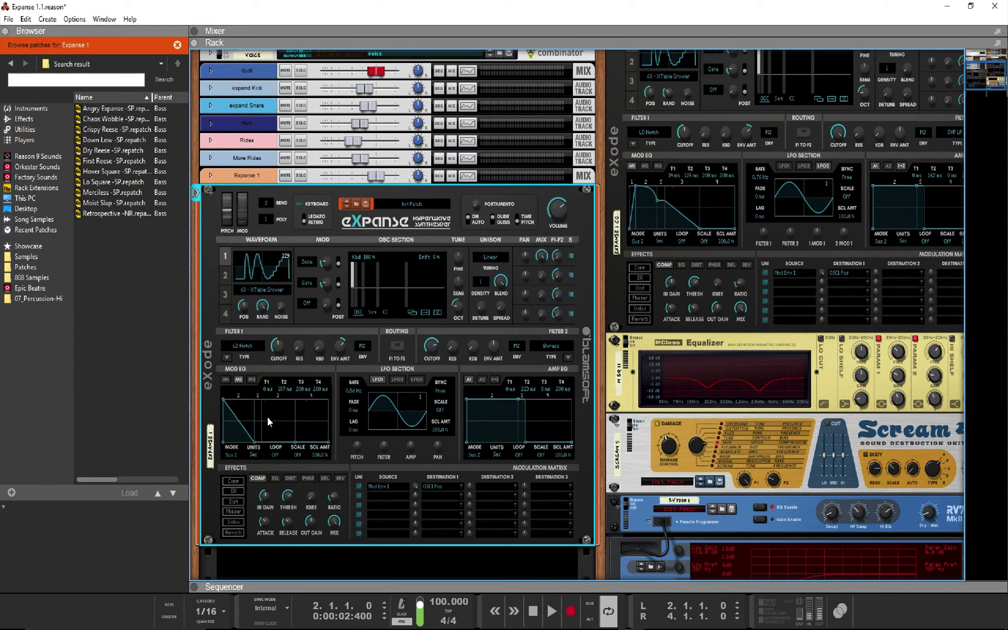
left_click_drag(285, 389, 292, 384)
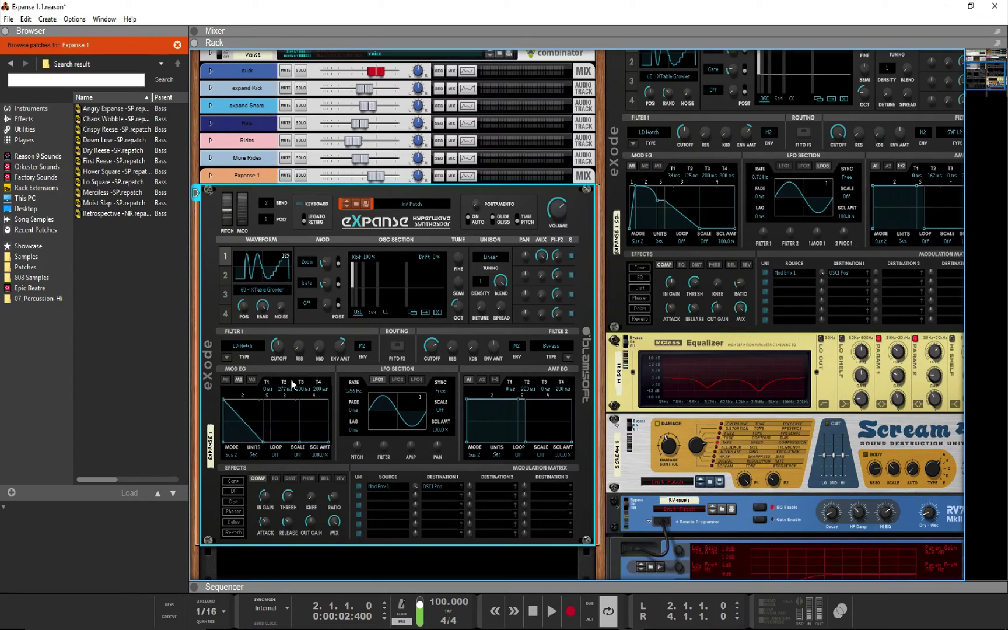
left_click(645, 167)
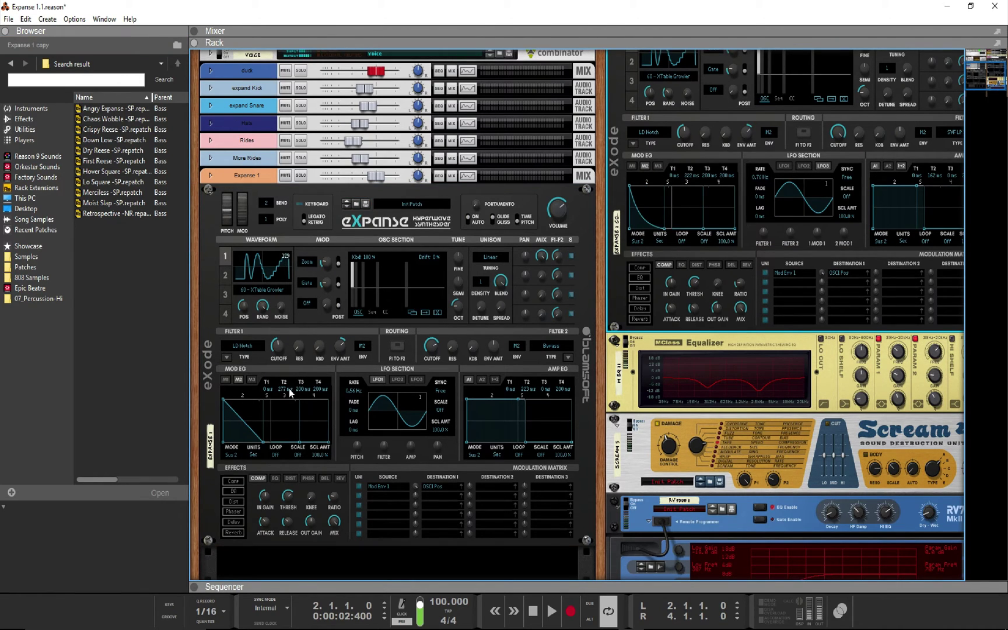
left_click_drag(290, 393, 238, 446)
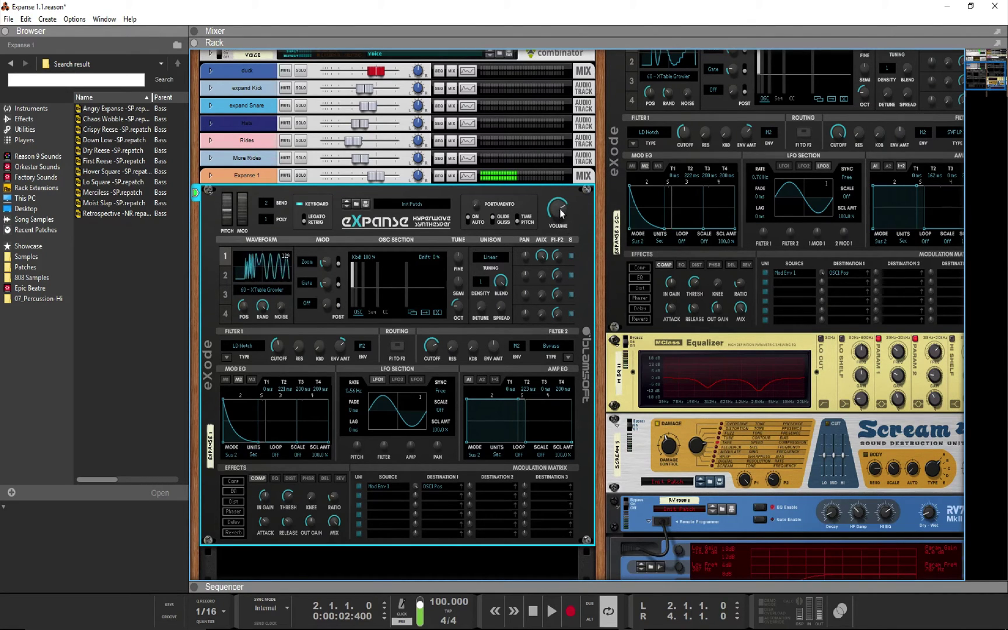
mouse_move(562, 213)
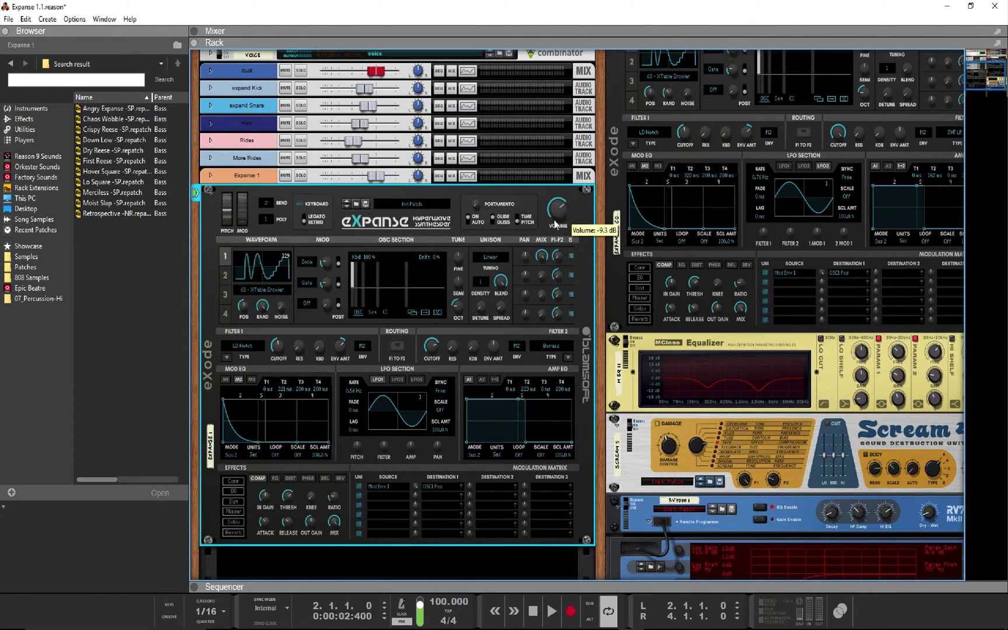
scroll(353, 465, "down", 3)
scroll(375, 484, "up", 3)
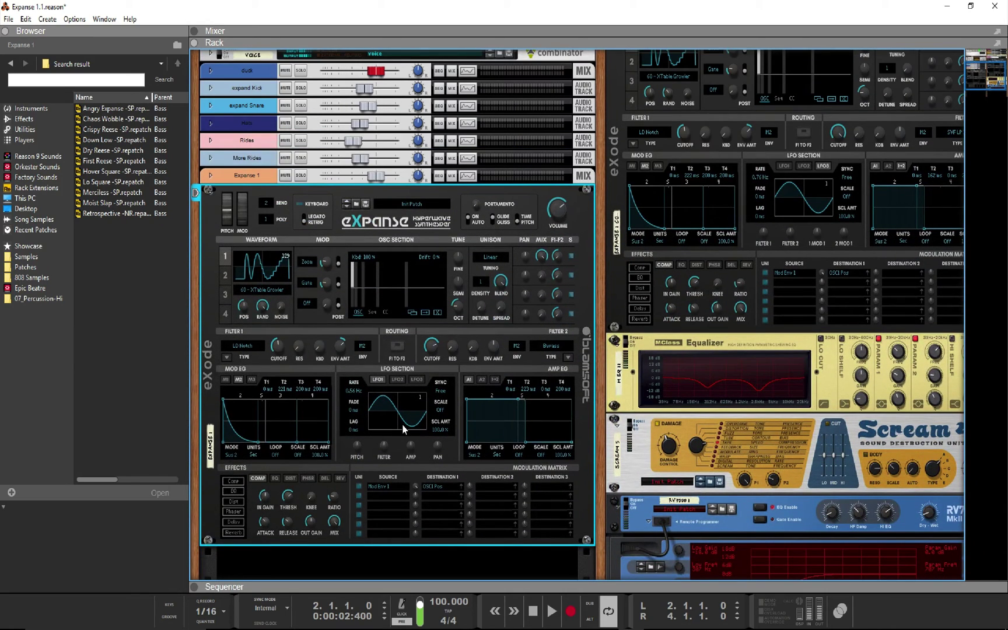
scroll(401, 428, "down", 3)
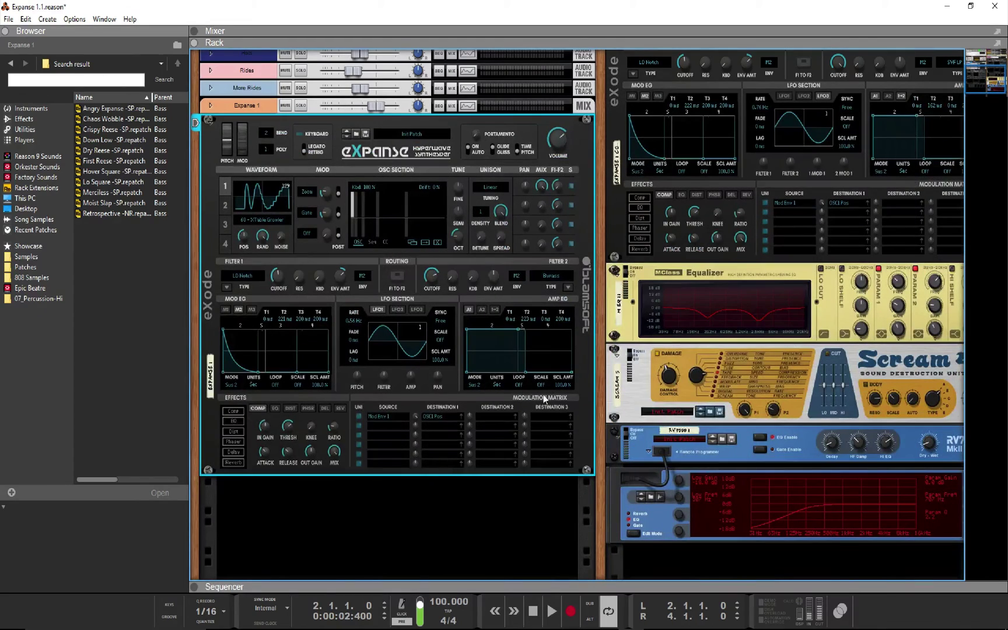
Add an MClass Equalizer below the new Expanse
left_click(23, 118)
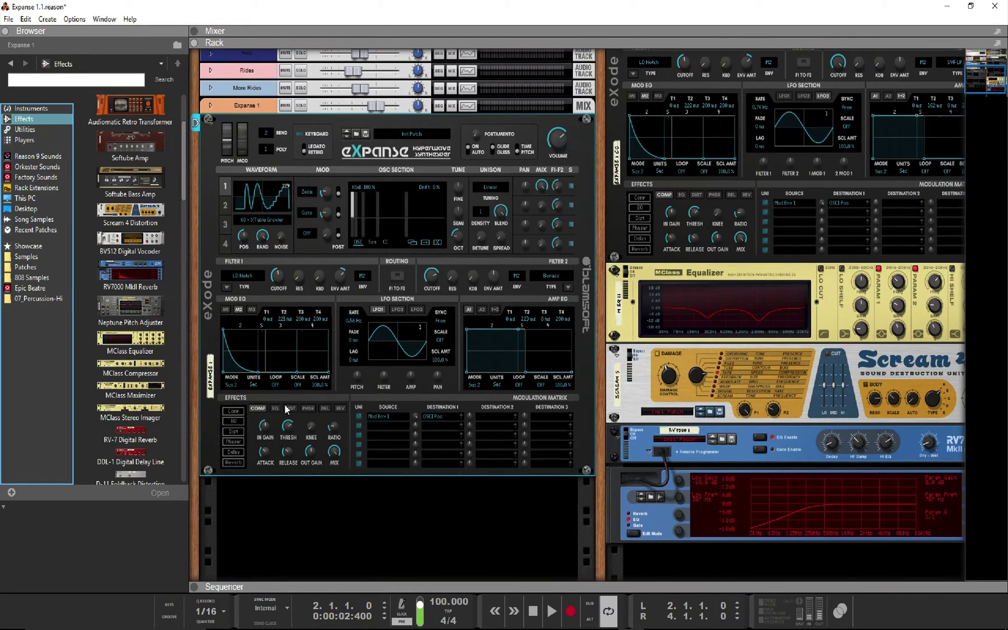
scroll(201, 368, "down", 3)
left_click_drag(131, 371, 454, 442)
scroll(453, 443, "up", 3)
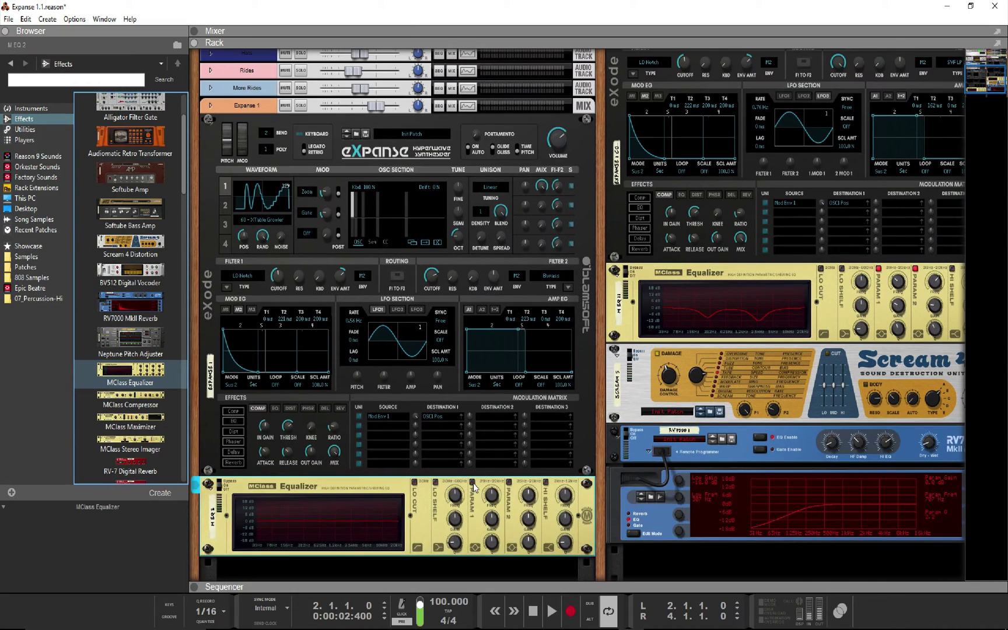
left_click(481, 522)
Cut Parametric 1 to -9.7 dB at 304 Hz and Parametric 2 to -11.4 dB at 2.585 kHz
scroll(481, 522, "down", 1)
left_click_drag(492, 484, 495, 514)
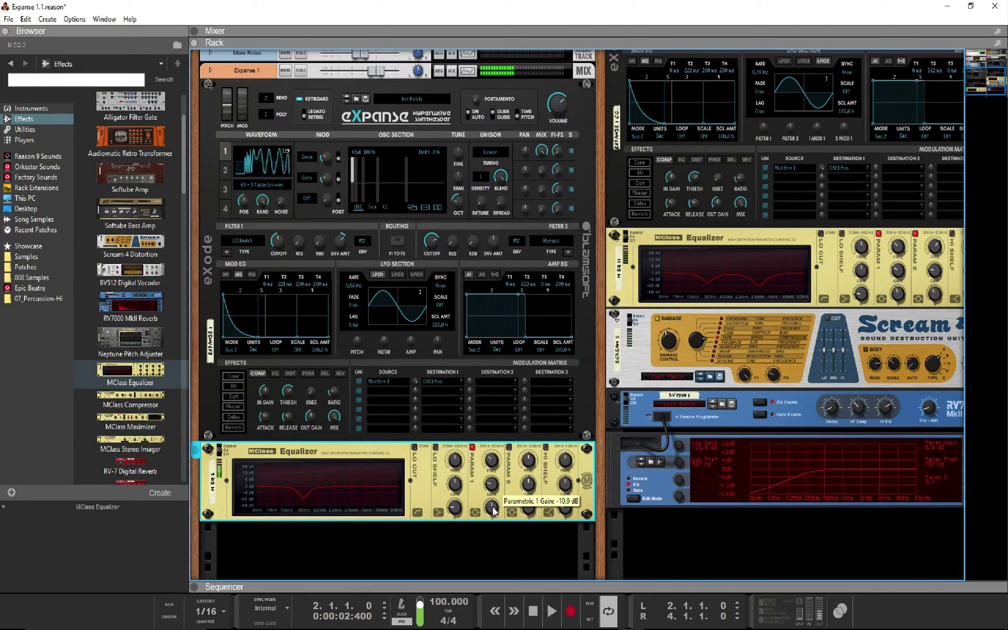
left_click_drag(495, 488, 530, 475)
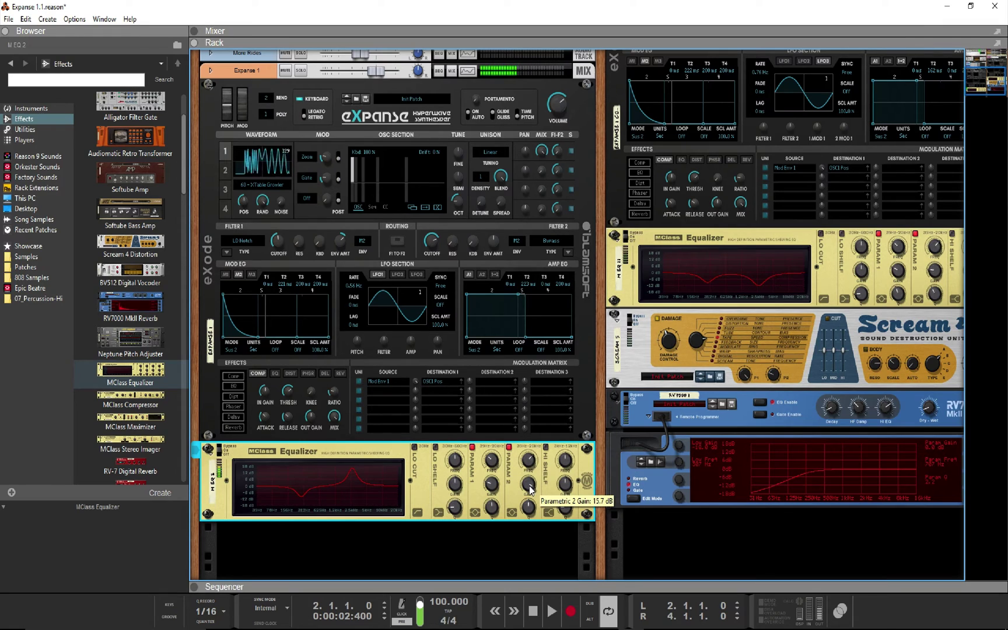
left_click_drag(529, 485, 528, 509)
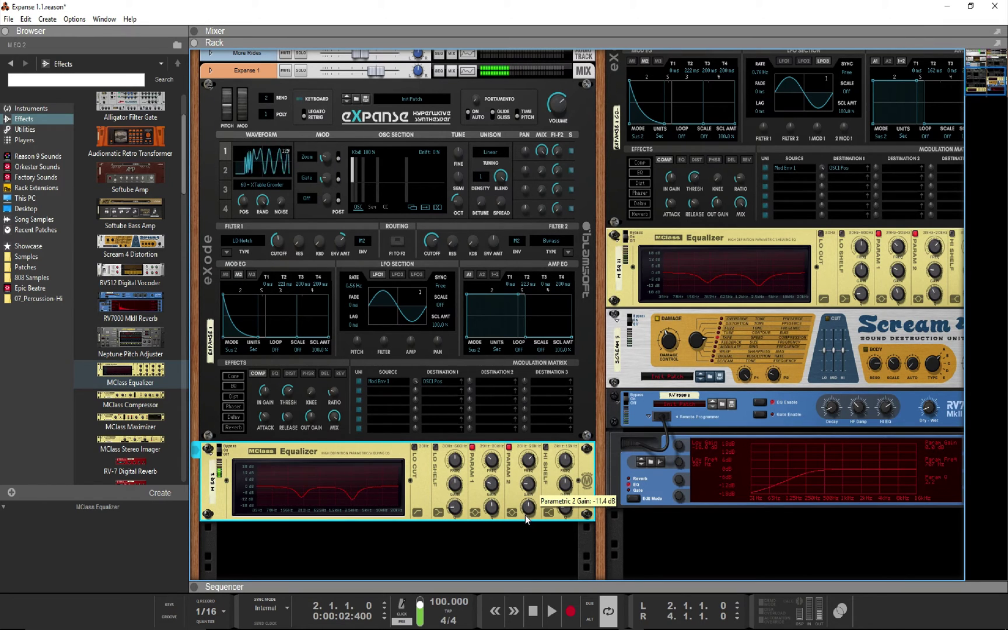
scroll(131, 291, "up", 1)
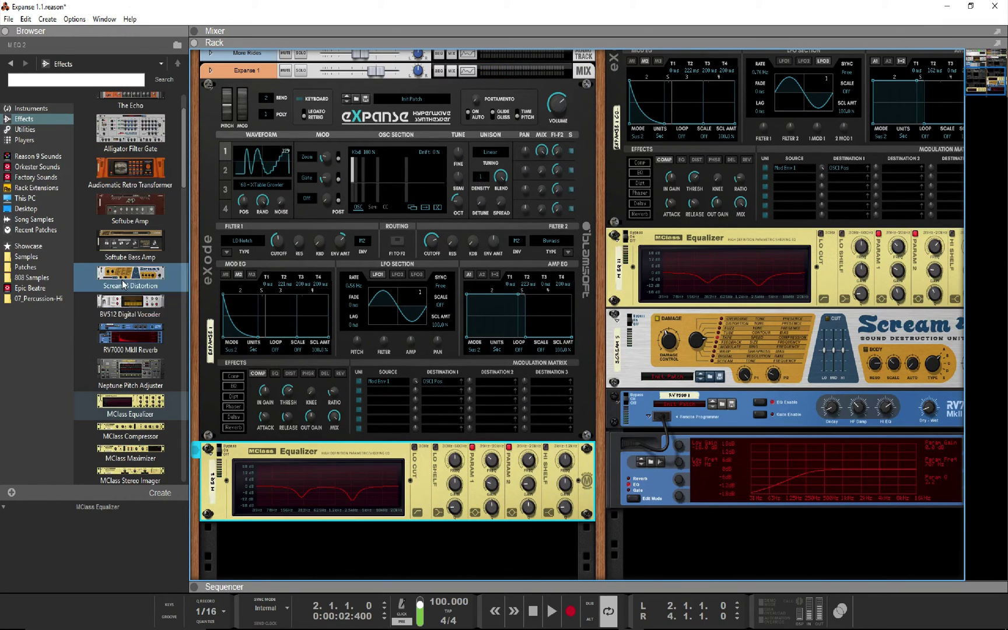
Add Scream 4 below the EQ, pushing P1 to 127 and lowering Damage Control
mouse_move(130, 274)
left_mouse_down()
mouse_move(387, 552)
mouse_move(386, 543)
left_mouse_up()
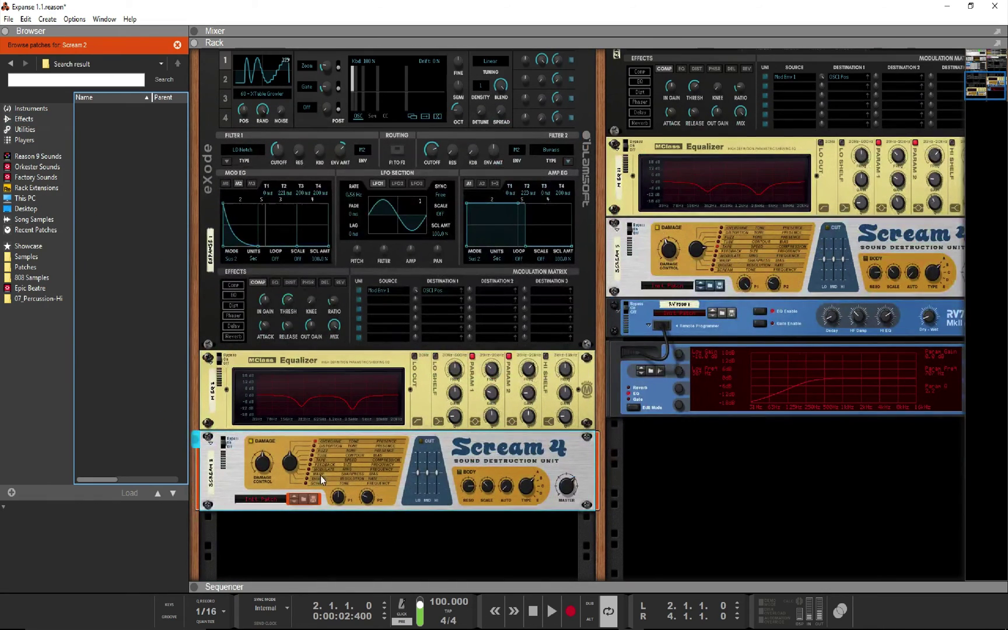
left_click_drag(344, 499, 346, 464)
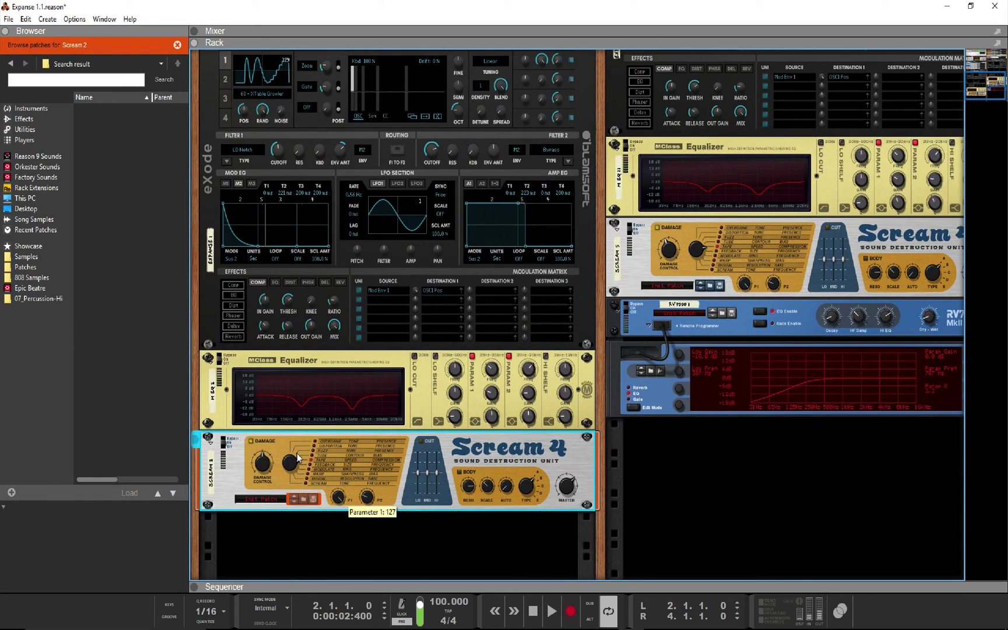
left_click_drag(263, 459, 263, 464)
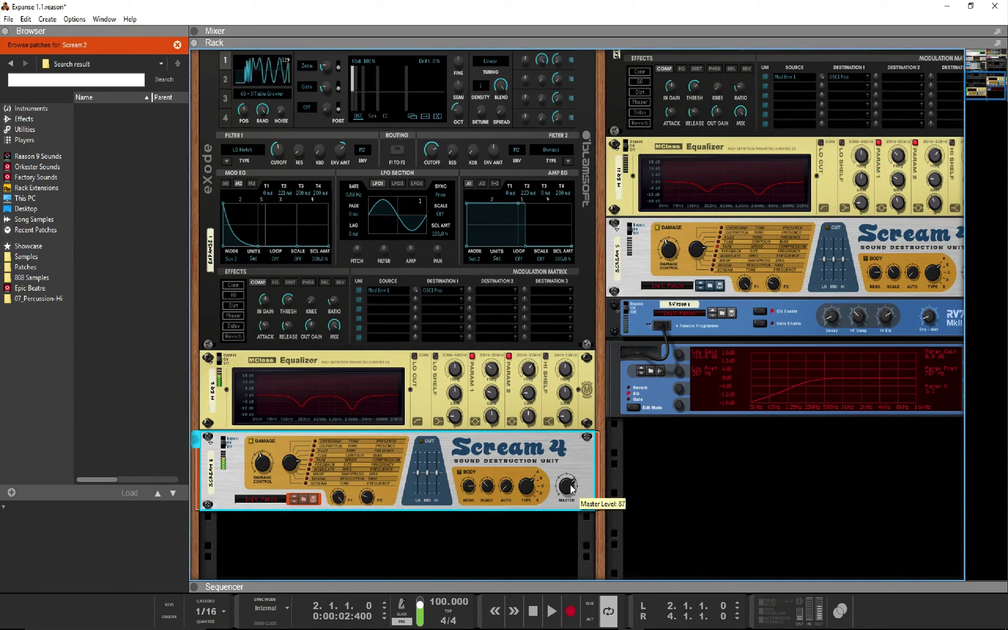
Leave the Scream 4 patch results and return the browser to the effect devices list
scroll(542, 475, "up", 3)
scroll(519, 514, "down", 4)
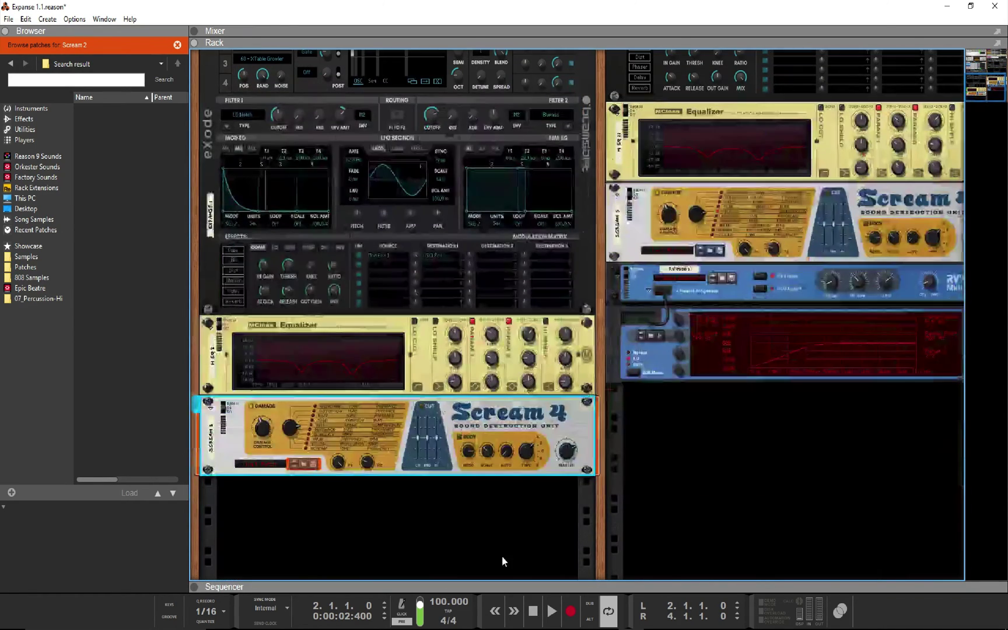
left_click(509, 545)
scroll(252, 292, "up", 2)
left_click(31, 108)
left_click(23, 118)
Add an RV7000 MkII Reverb below Scream 4
left_click_drag(129, 306, 339, 470)
scroll(380, 441, "up", 3)
scroll(362, 496, "down", 4)
scroll(327, 519, "up", 3)
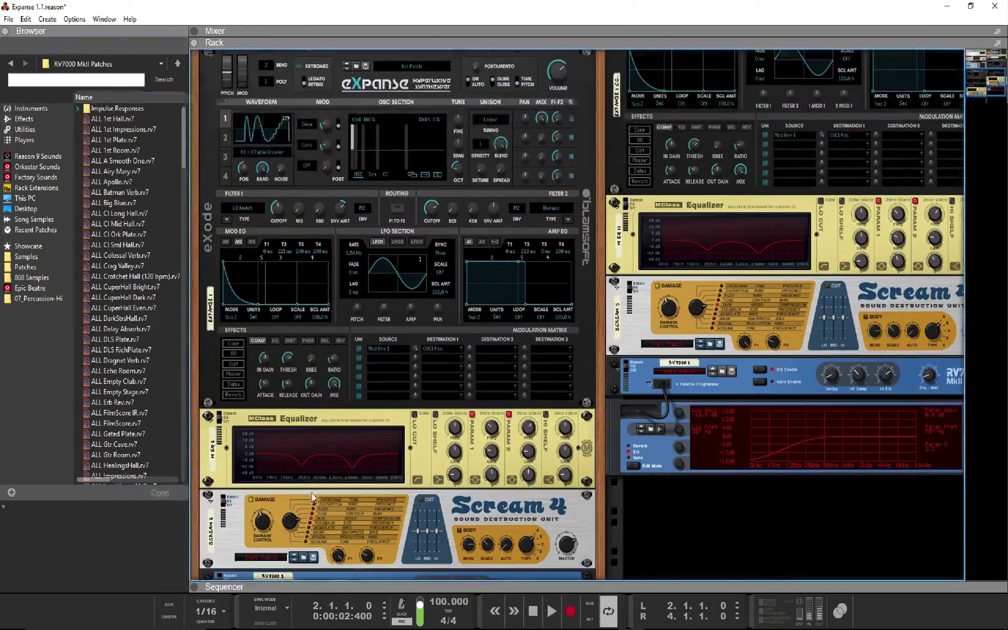
scroll(312, 493, "down", 3)
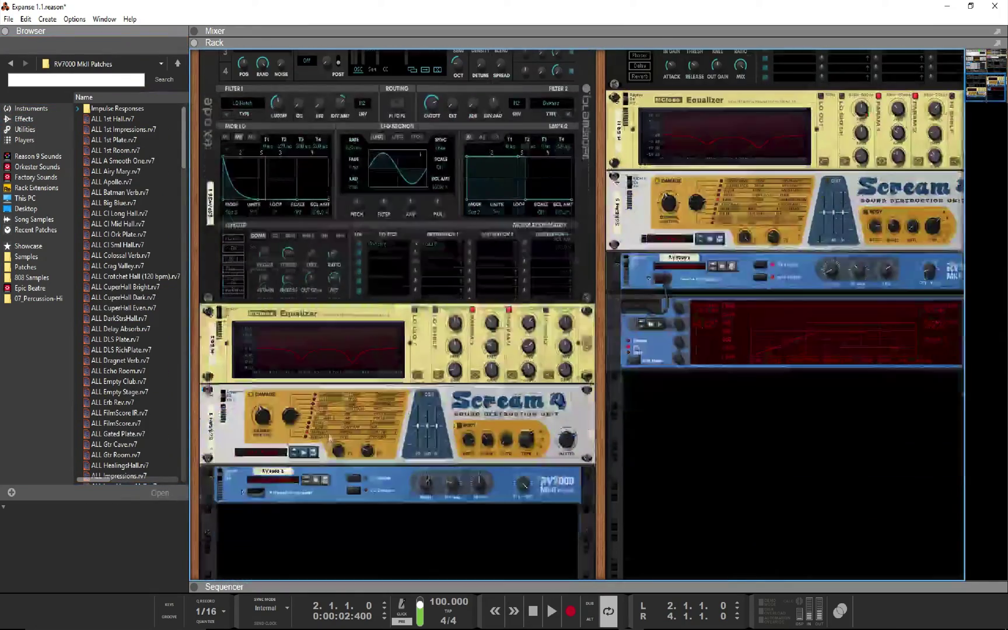
Switch the reverb to Plate with Dry/Wet 30 and Decay 15
left_click(242, 492)
scroll(315, 497, "down", 2)
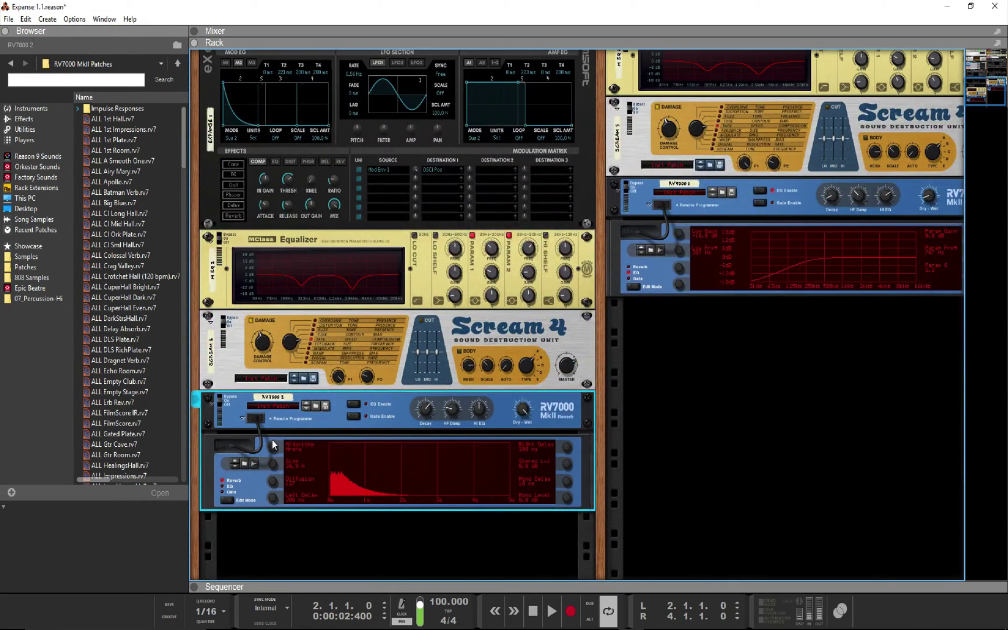
left_click_drag(273, 444, 274, 436)
scroll(542, 516, "up", 1)
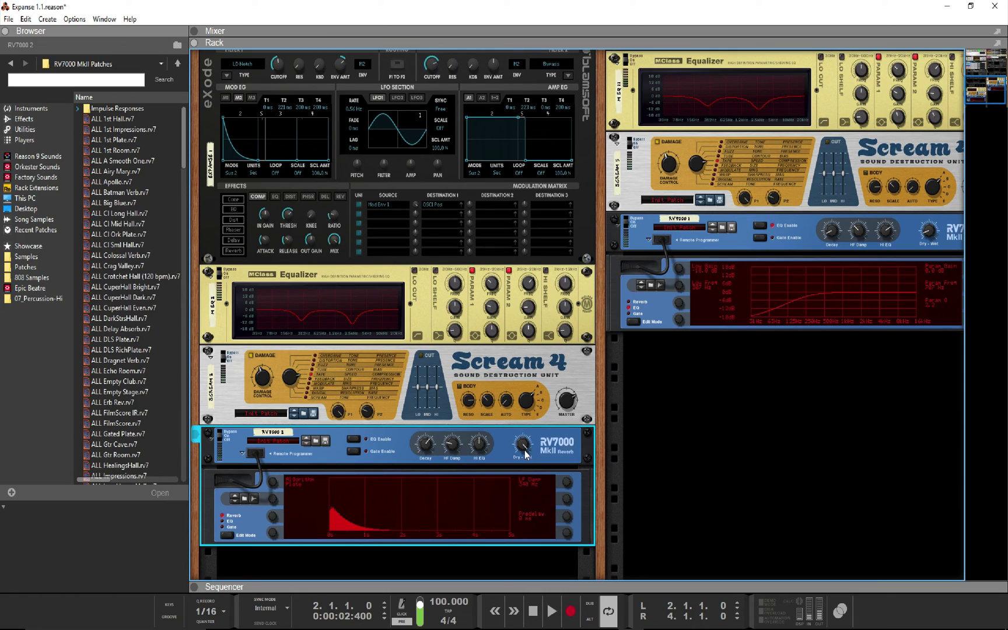
left_click_drag(525, 450, 523, 482)
left_click_drag(425, 444, 426, 464)
scroll(523, 446, "up", 5)
Move the Expanse 1 copy note clips onto the Expanse 1 track
scroll(515, 420, "down", 5)
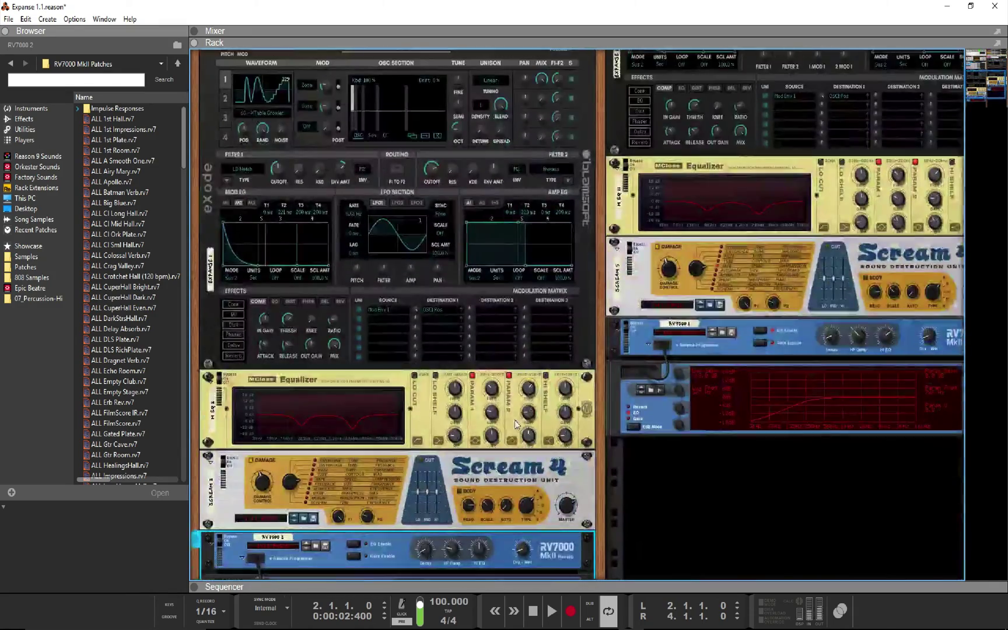
key("F7")
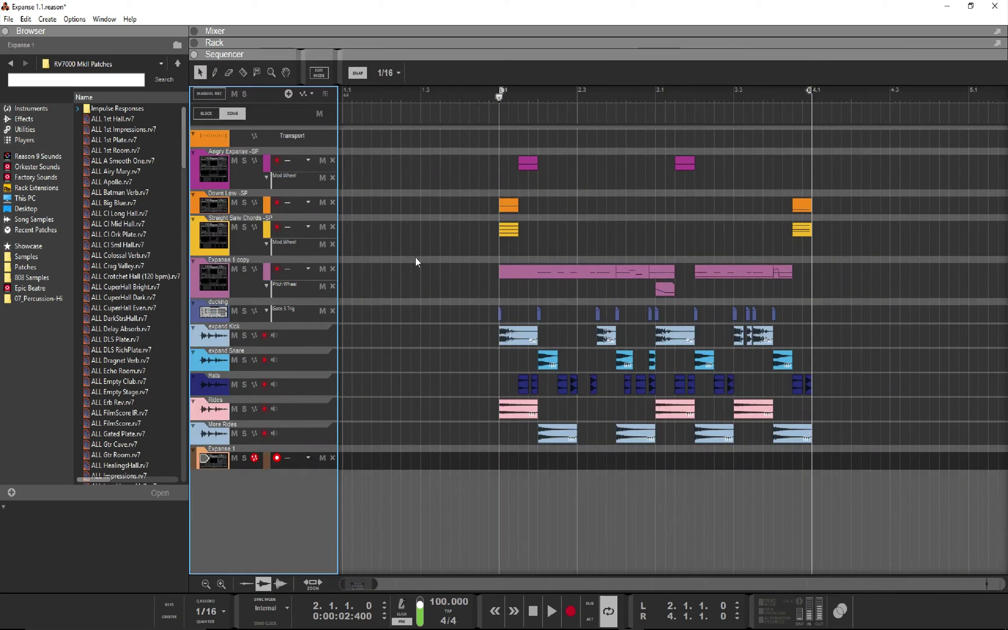
left_click_drag(378, 271, 840, 273)
left_click_drag(527, 271, 527, 460)
Raise Expanse 1's pitch-bend range to 12 and add a Pitch Wheel automation lane
key("F5")
key("F6")
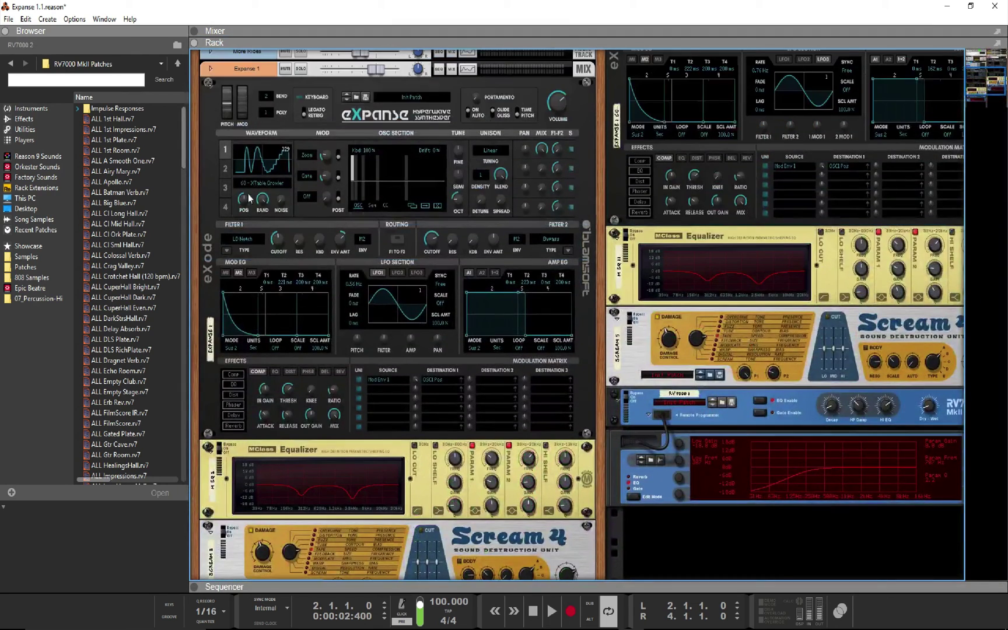
left_click_drag(282, 122, 292, 101)
left_click(227, 176, "alt")
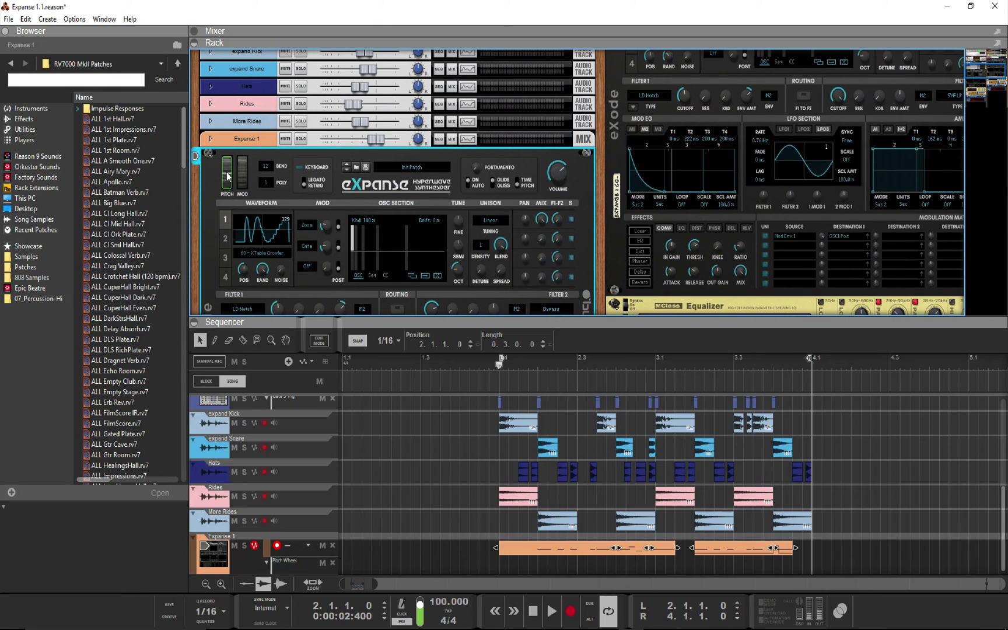
Move the pink pitch-wheel clip into Expanse 1's Pitch Wheel lane
key("F6")
left_click(625, 245)
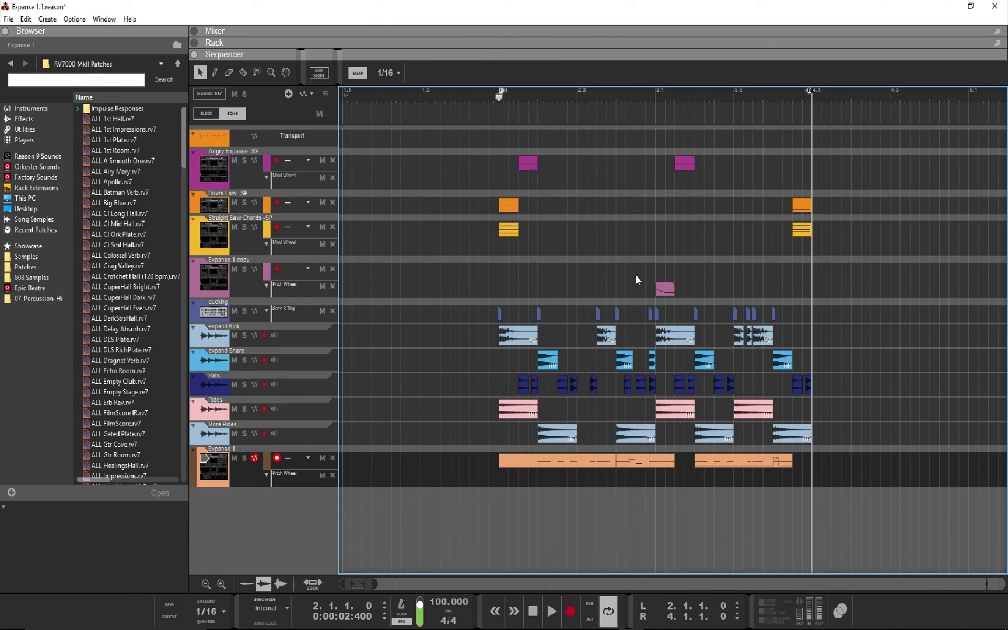
left_click_drag(665, 289, 667, 483)
left_click(574, 489)
Route Expanse 1's mixer output to the duck bus
key("space")
key("F5")
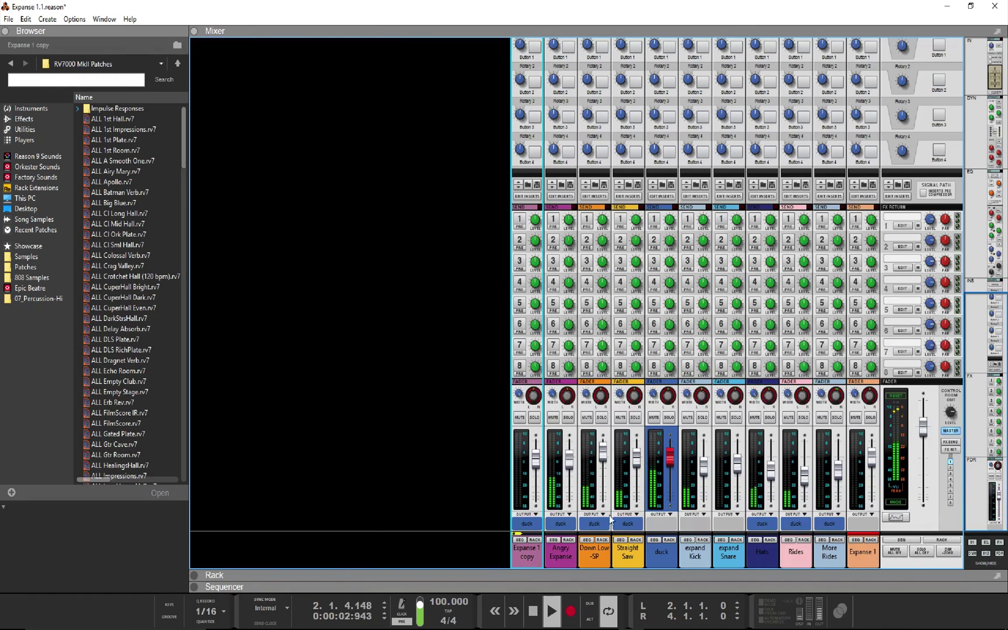
left_click(872, 528)
left_click(897, 550)
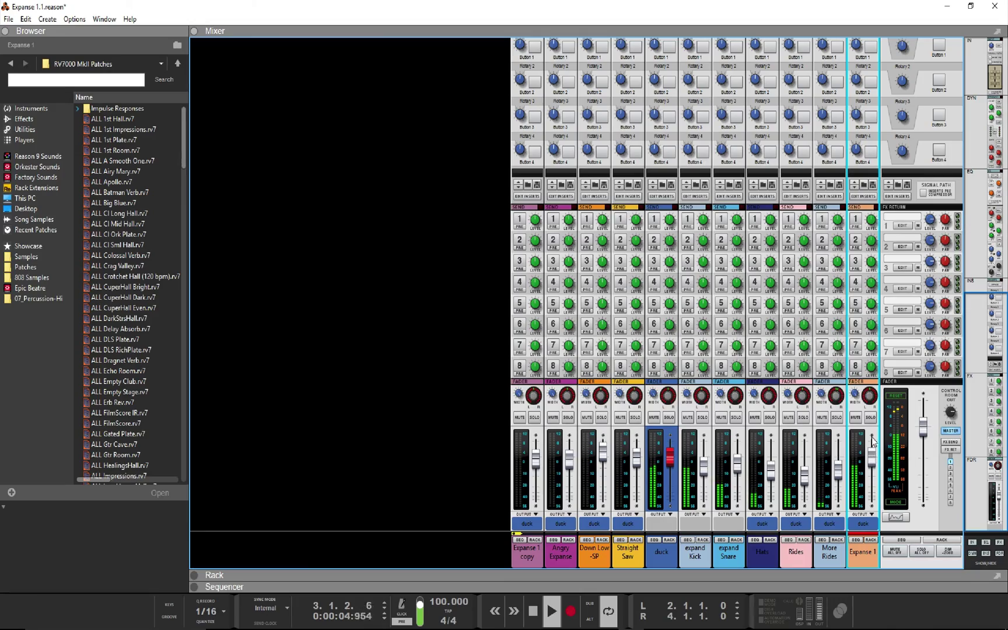
Reposition the three Expanse 1 clips across bars 2 to 4 and play them back
key("F7")
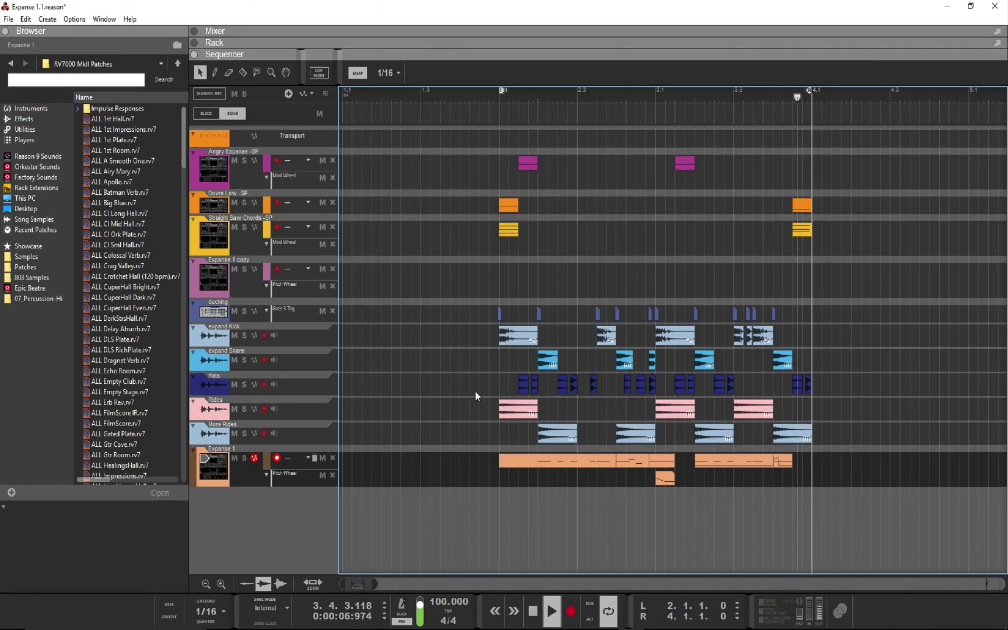
key("F6")
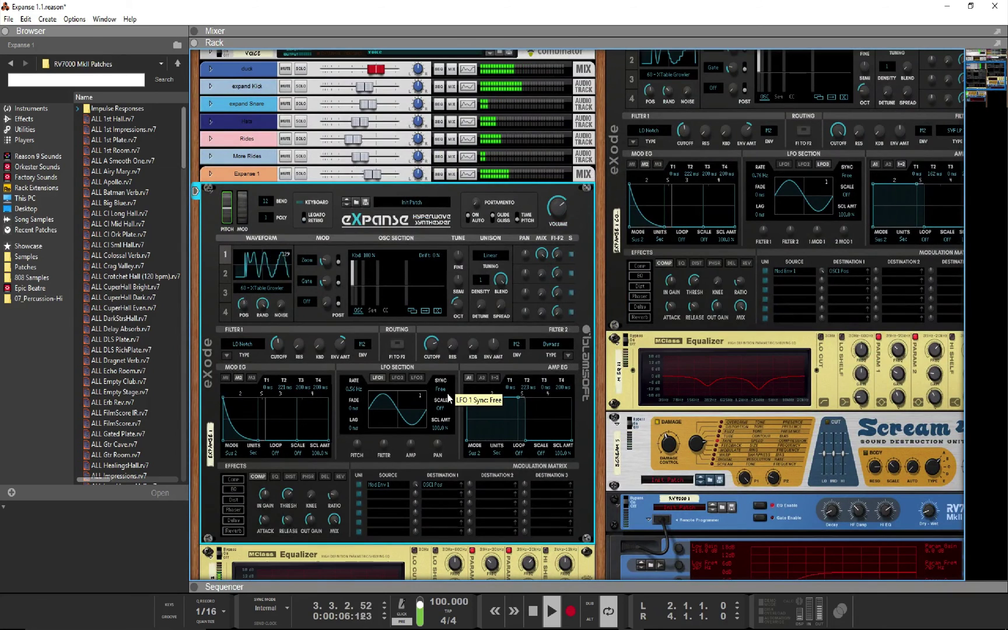
key("F7")
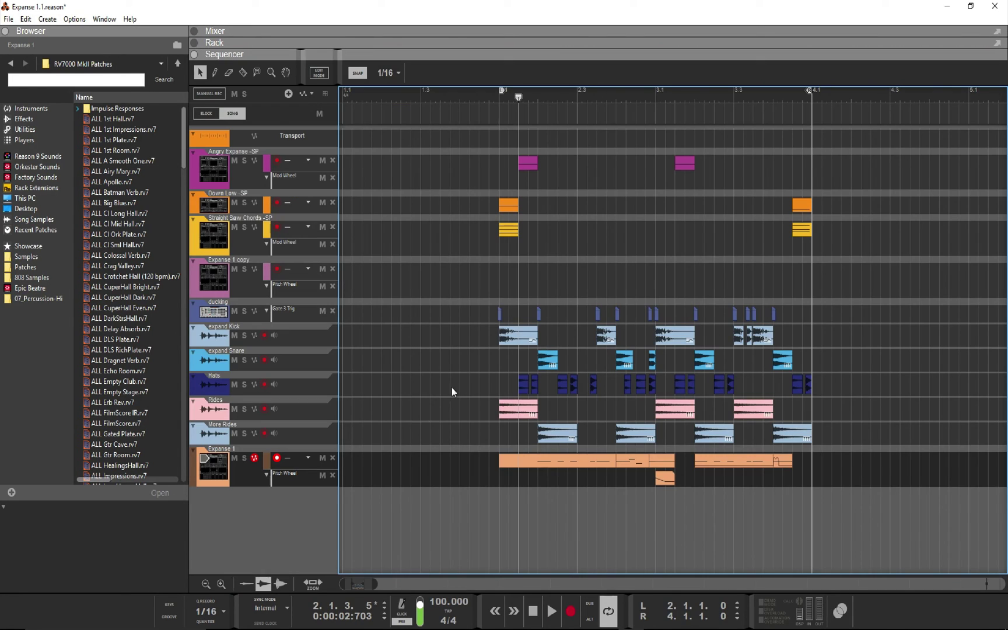
left_click_drag(464, 450, 797, 488)
mouse_move(540, 464)
left_mouse_down()
mouse_move(531, 280)
mouse_move(542, 464)
left_mouse_up()
key("space")
key("space")
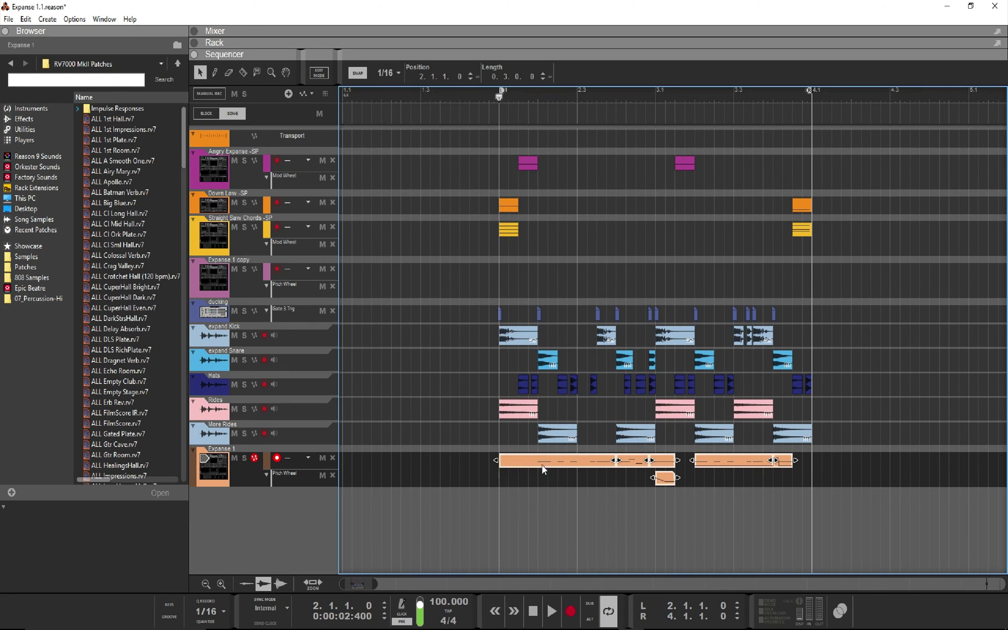
key("space")
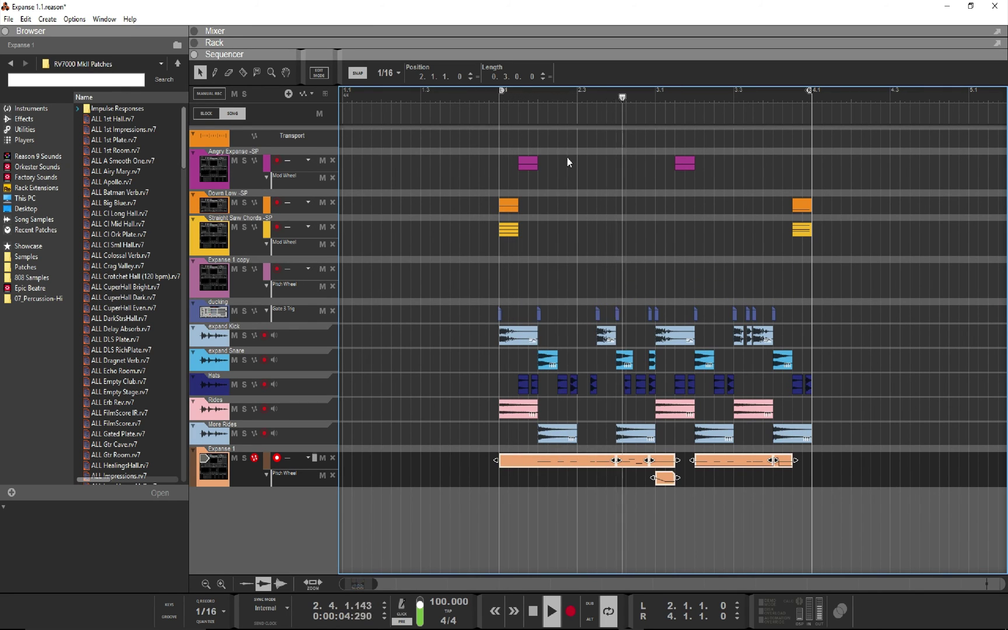
Move the playhead back to bar 2, deselect the Expanse 1 clips, and show the rack from the top
left_click_drag(507, 104, 498, 101)
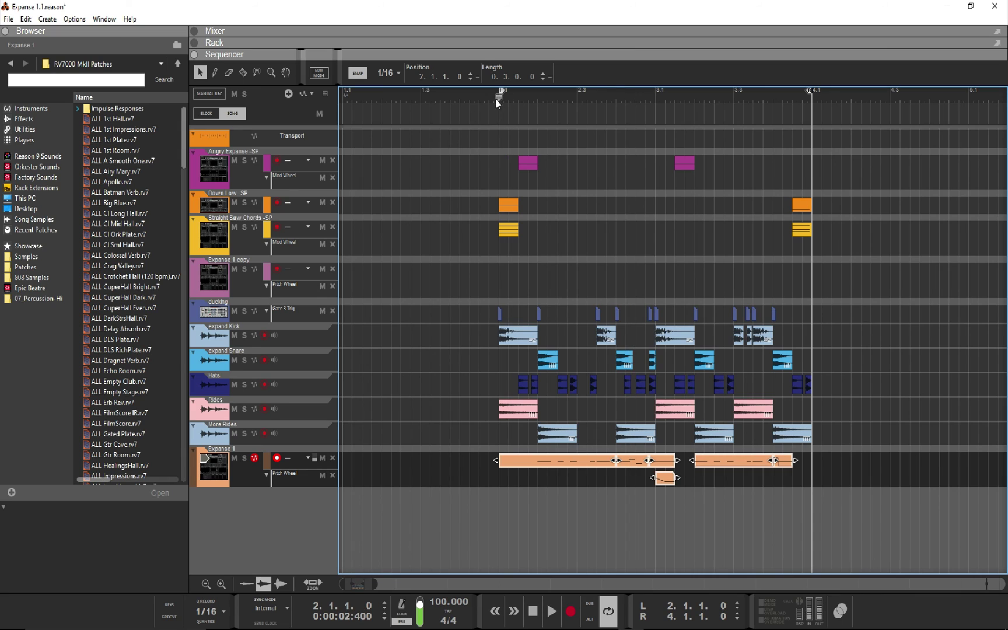
left_click(398, 339)
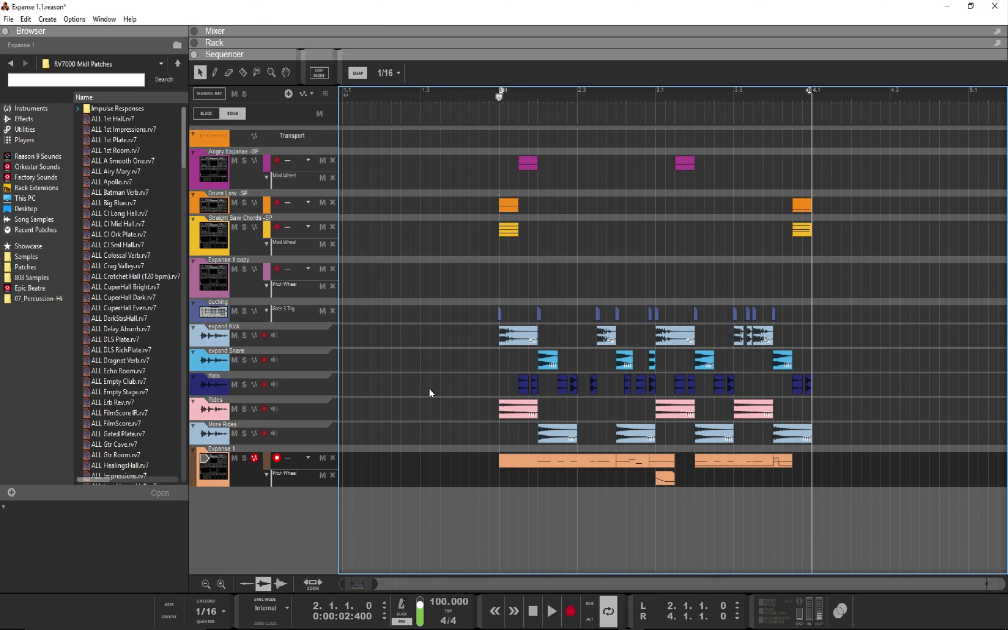
key("F6")
scroll(430, 390, "up", 5)
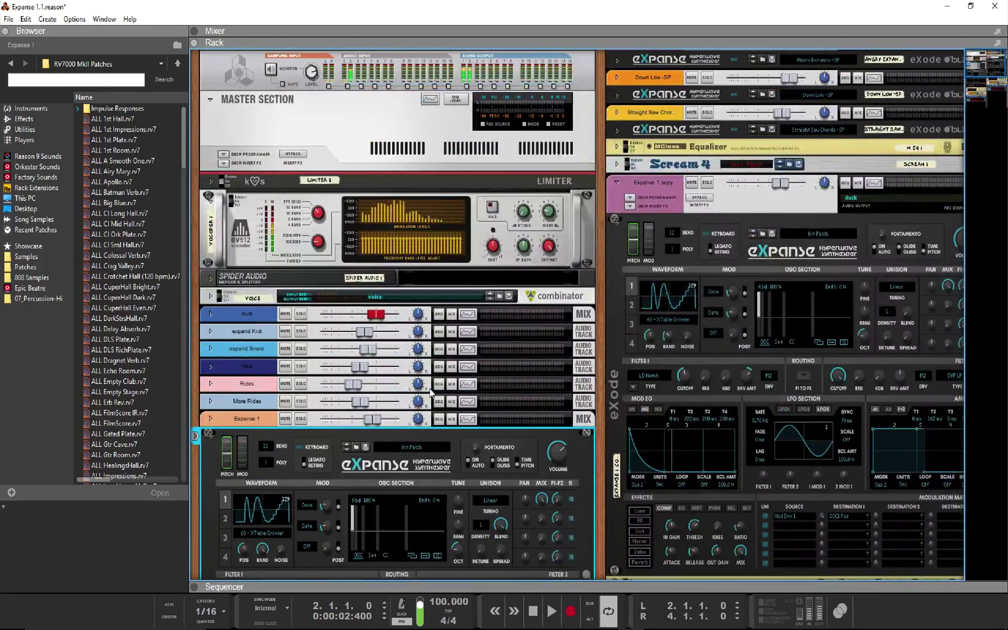